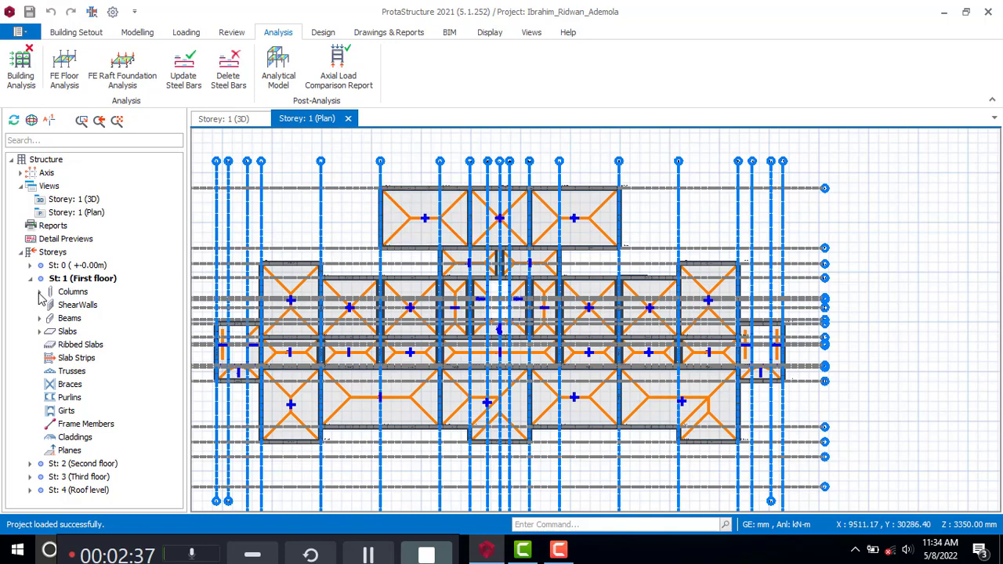
- Bring up the 3D view of Storey 1 and inspect the whole building model
click(31, 279)
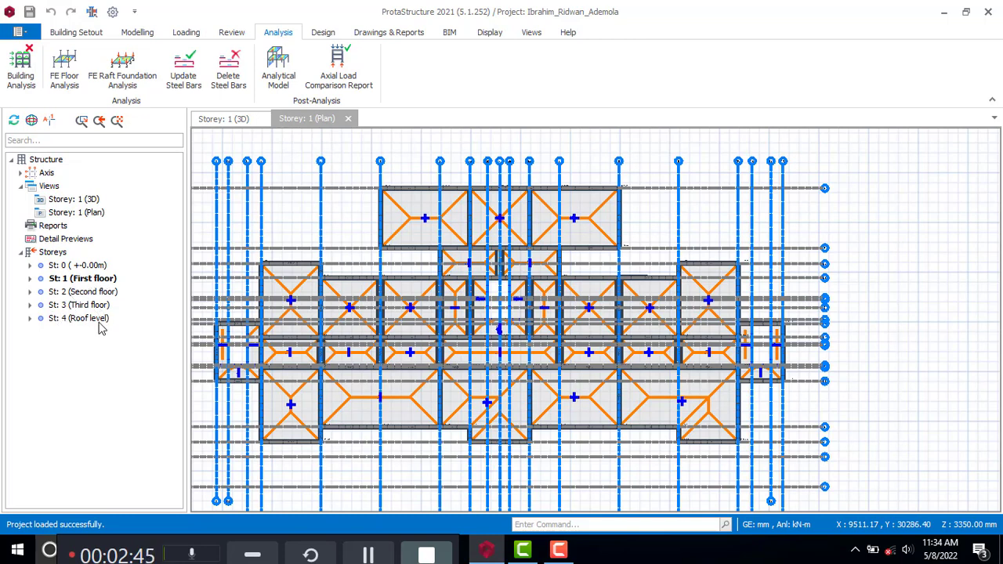
click(222, 120)
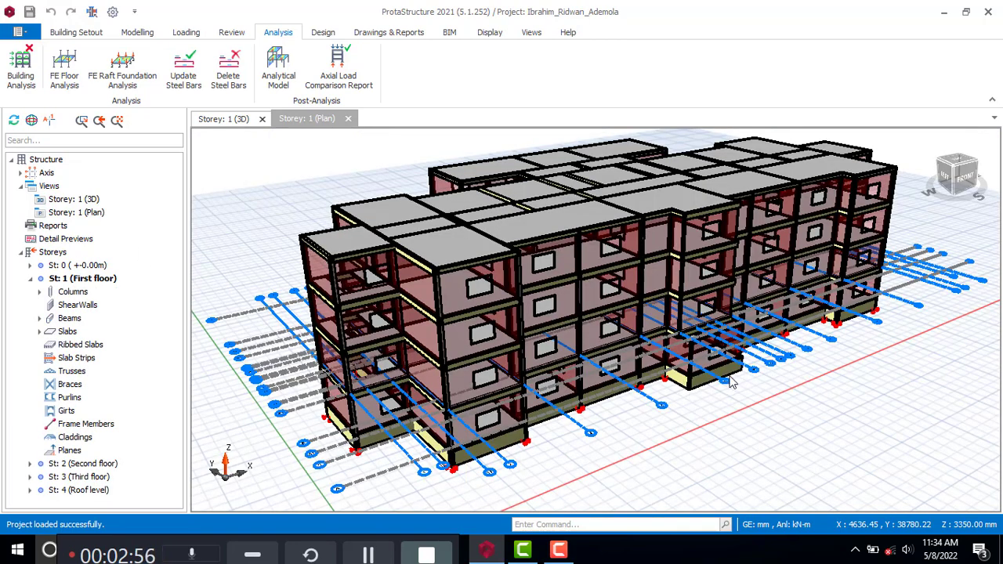
scroll(730, 362, up, 2)
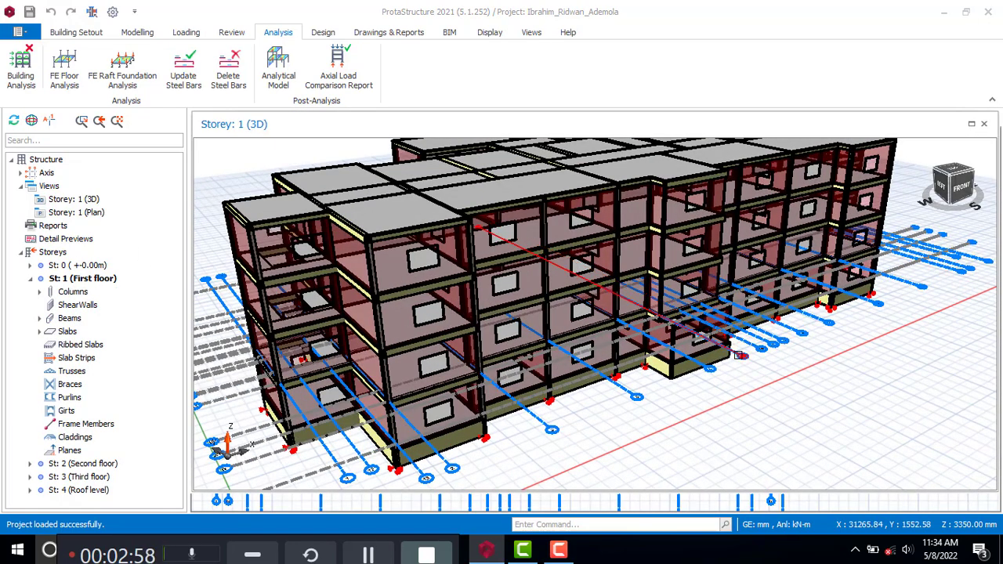
scroll(749, 406, down, 2)
middle_drag(762, 404, 709, 409)
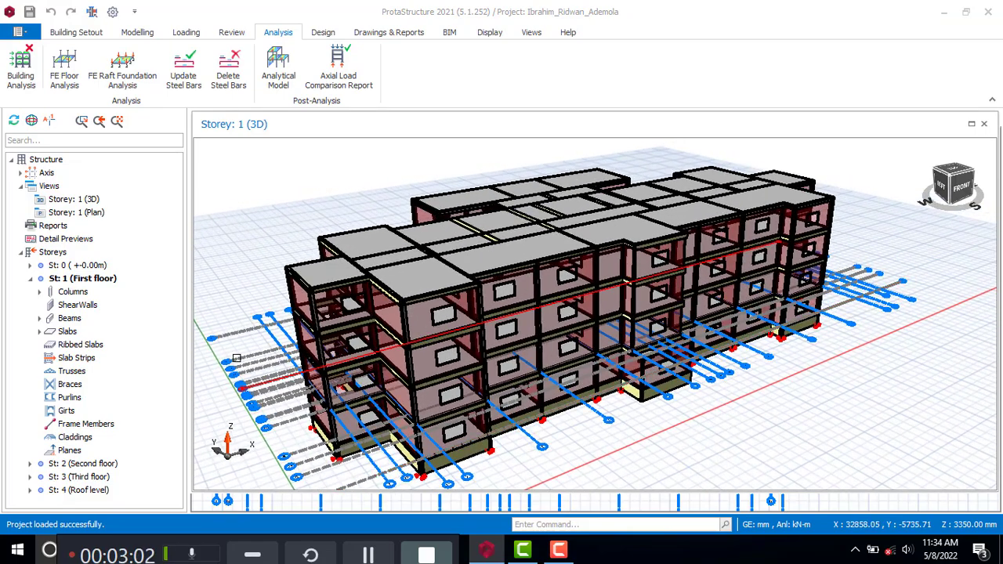
middle_drag(284, 457, 300, 399)
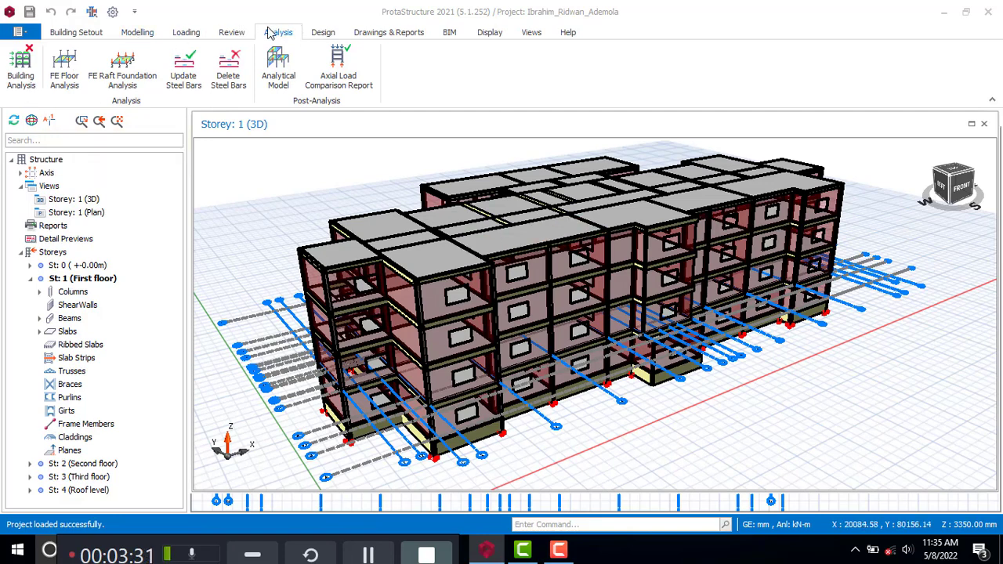
- Open the building analysis settings and review the load combinations, accepting them as they are
click(144, 36)
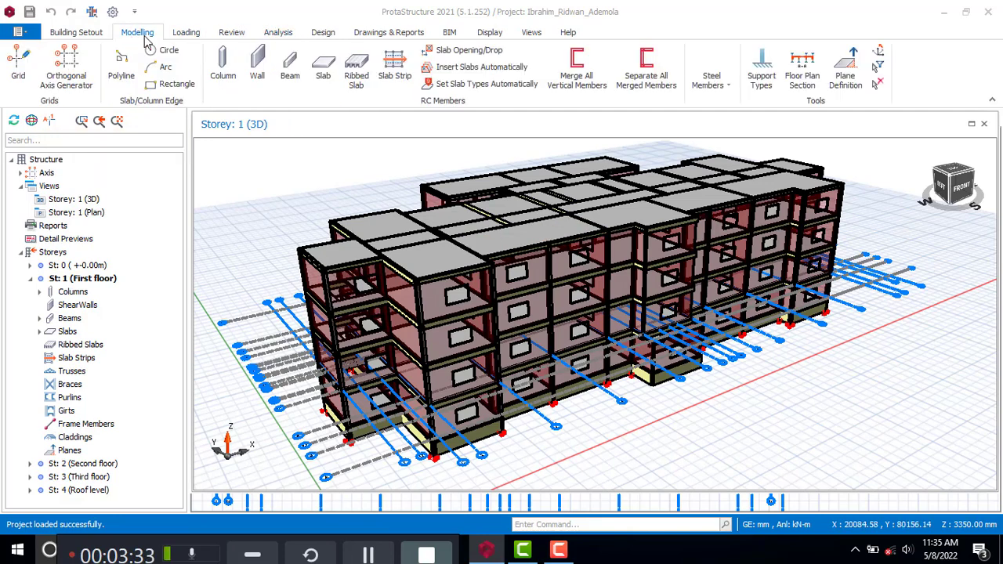
click(275, 33)
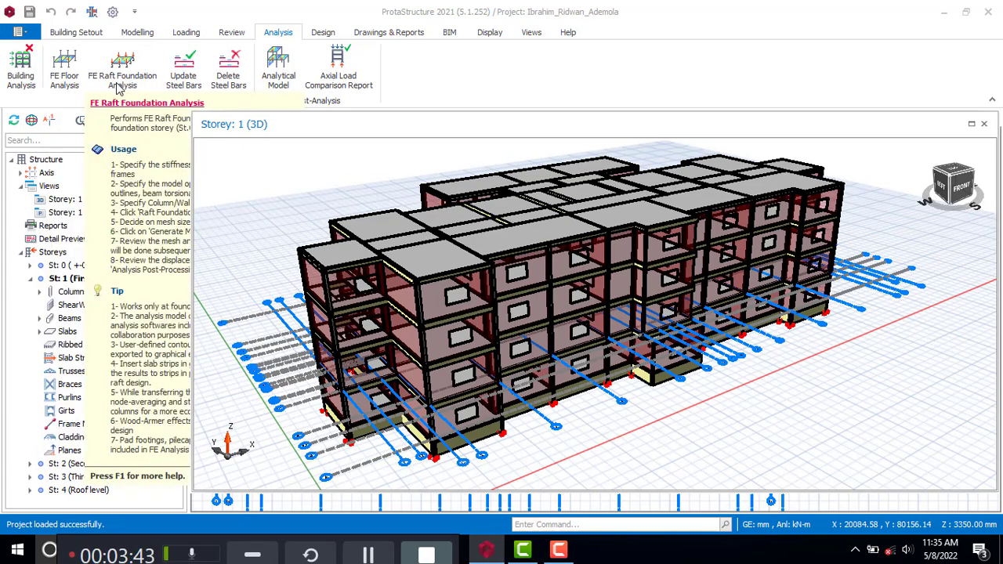
click(18, 64)
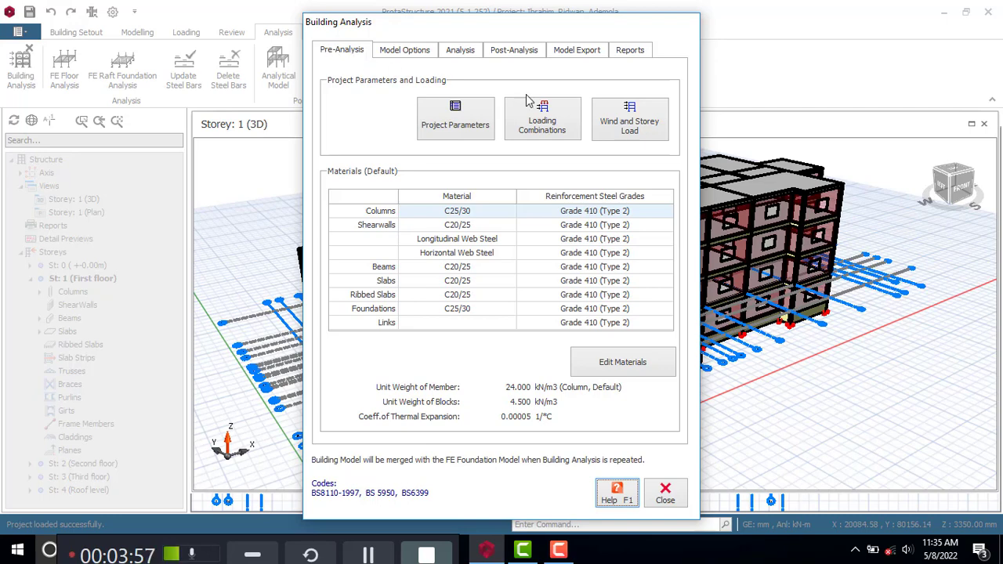
click(549, 131)
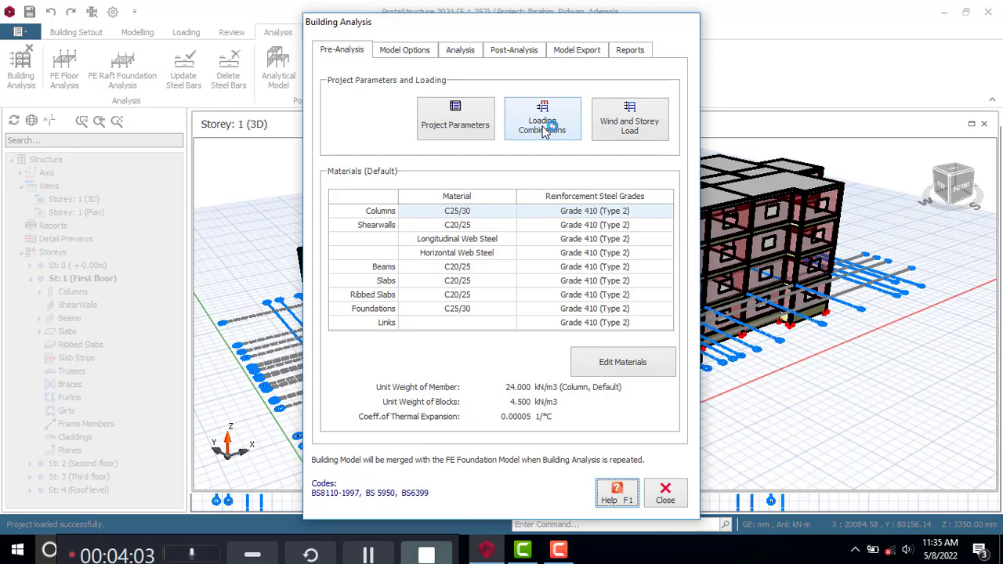
click(530, 125)
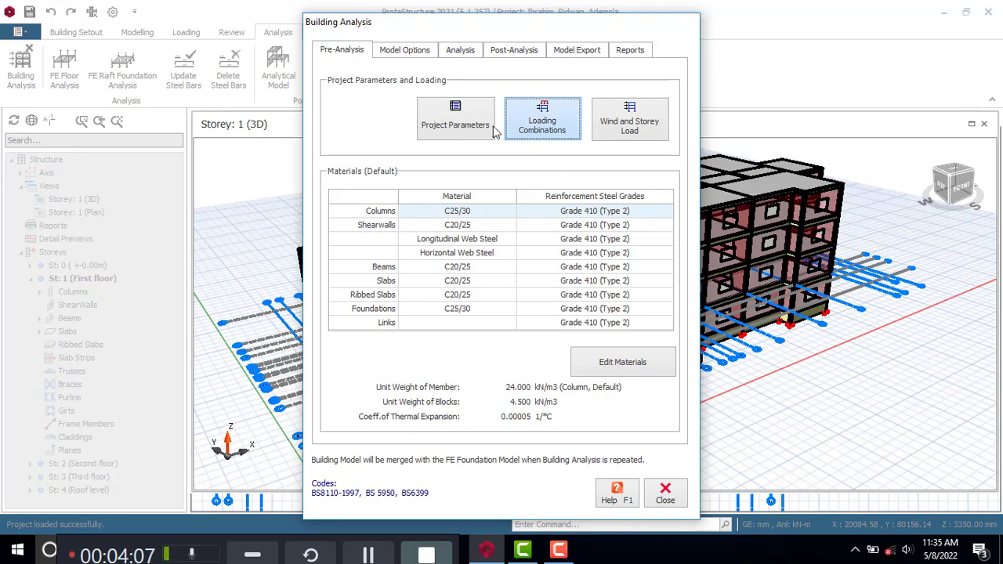
click(527, 131)
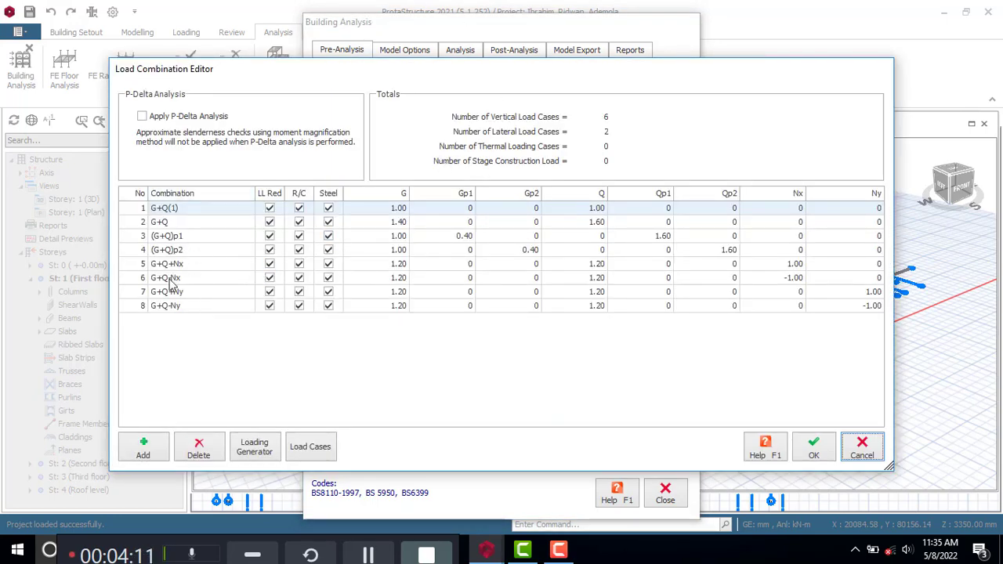
click(814, 452)
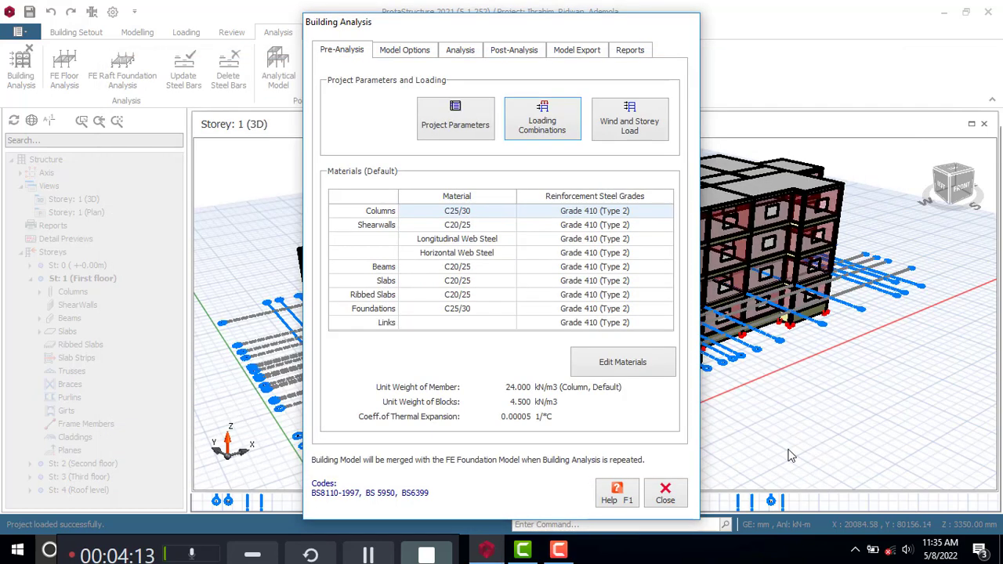
- Set the analysis model's rigid zones to NONE and enable ignoring rigid zones in beam to beam joints
click(391, 52)
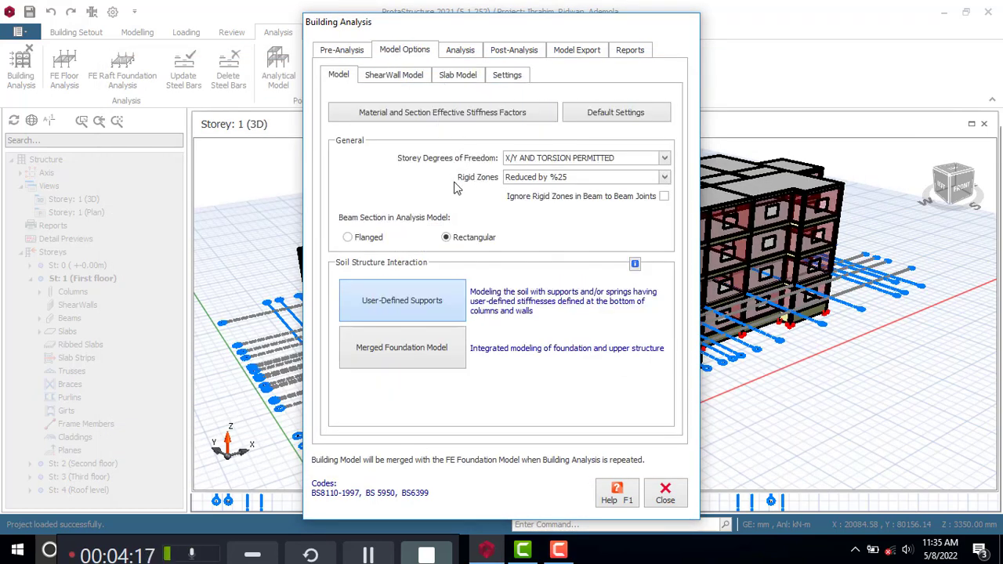
click(664, 177)
click(553, 214)
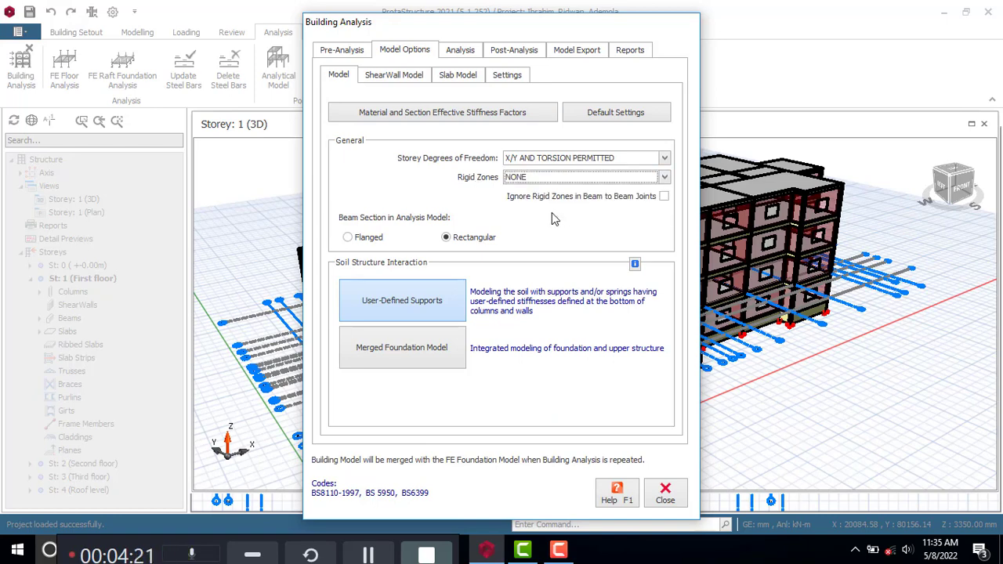
key(Tab)
key(space)
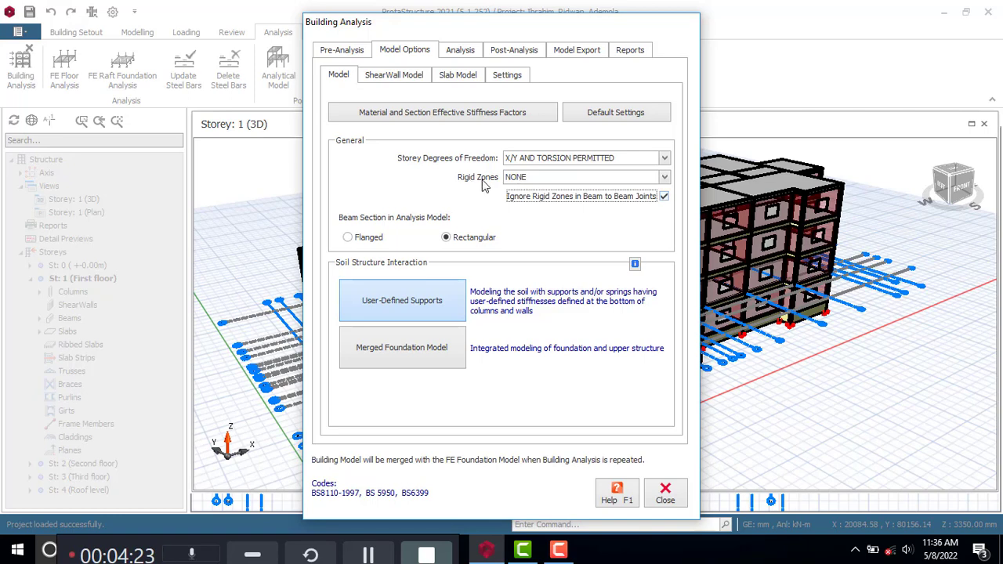
- Run the static building analysis without any batch reinforcement or steel design, and close the analysis dialogs
click(341, 51)
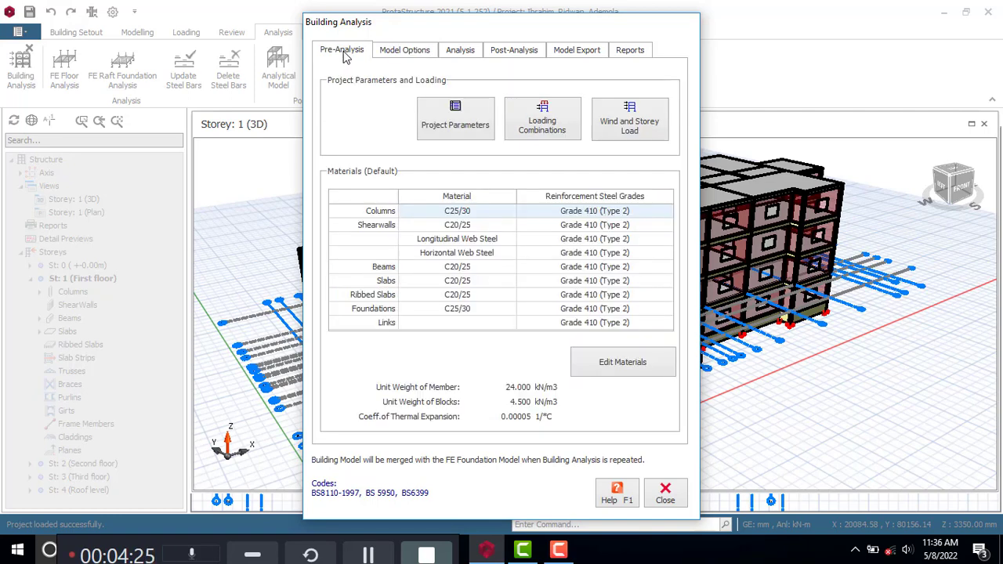
click(460, 49)
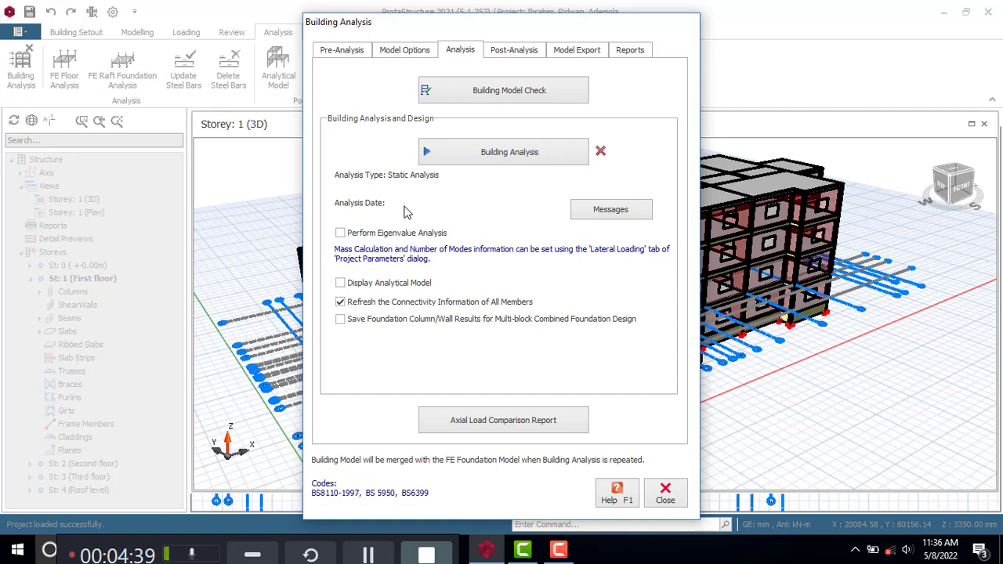
click(491, 151)
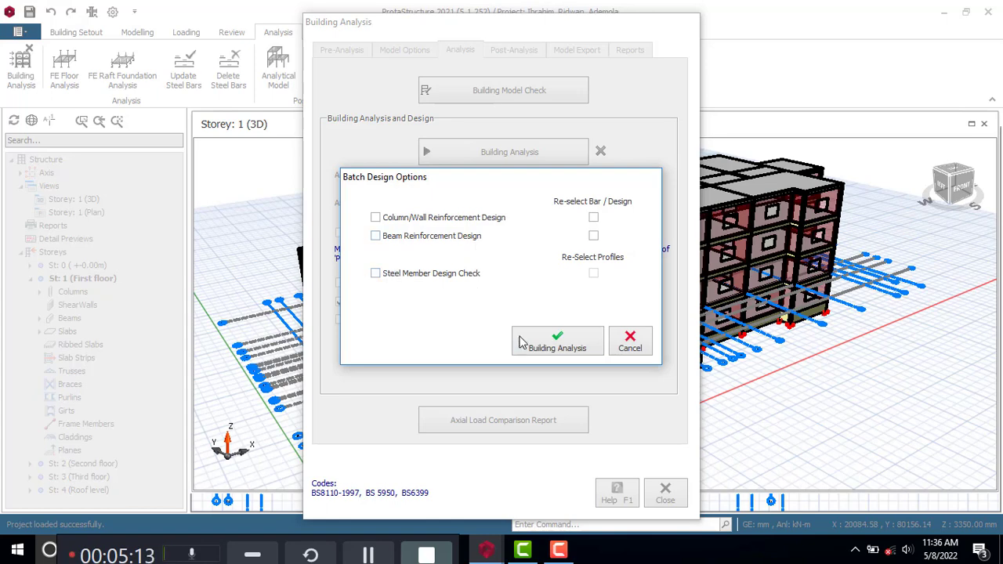
click(557, 343)
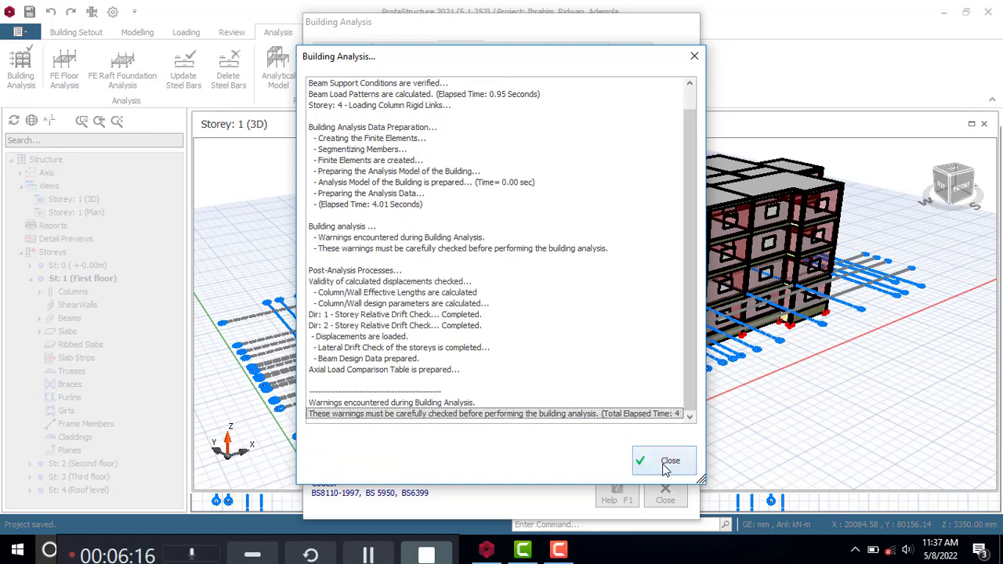
click(665, 465)
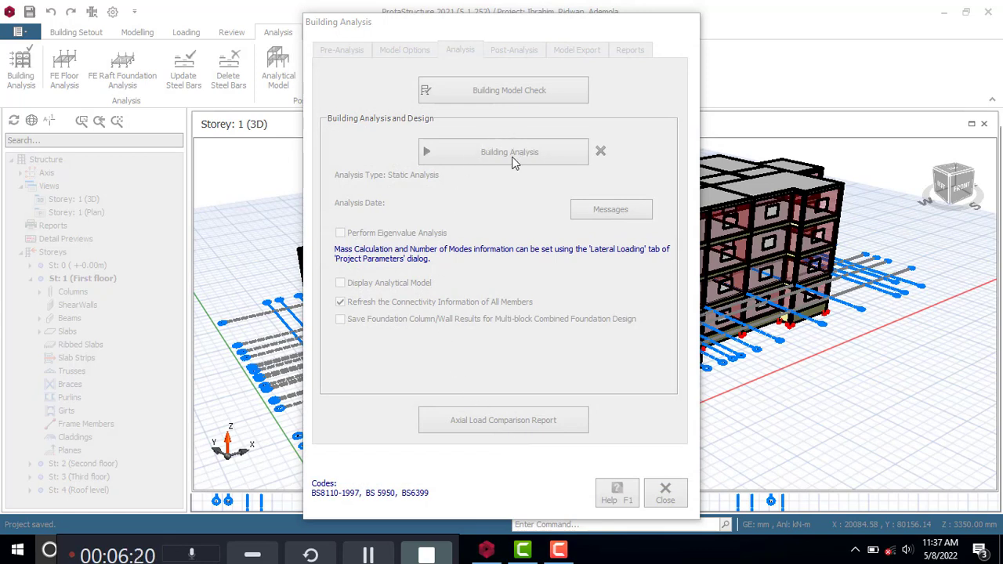
click(600, 151)
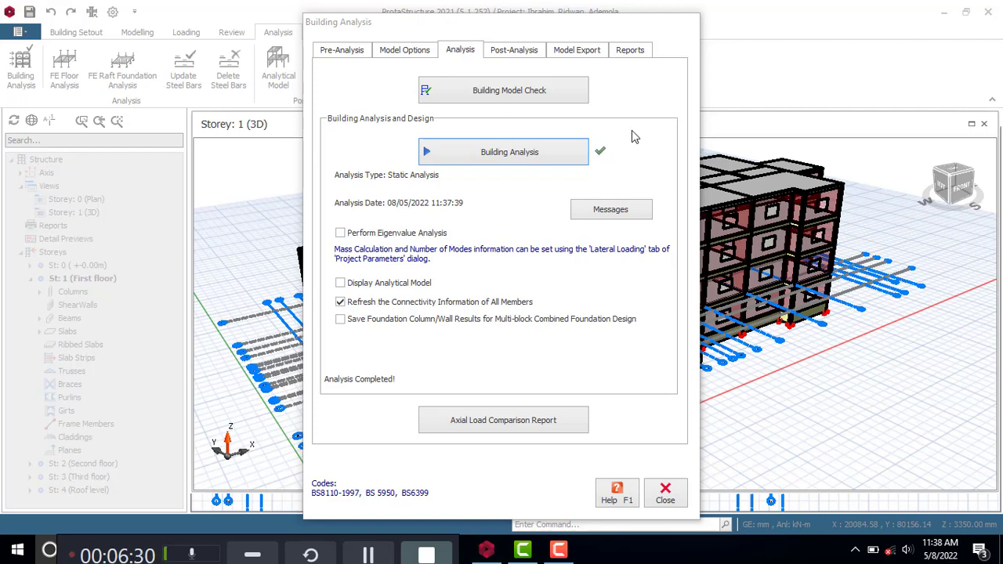
click(665, 495)
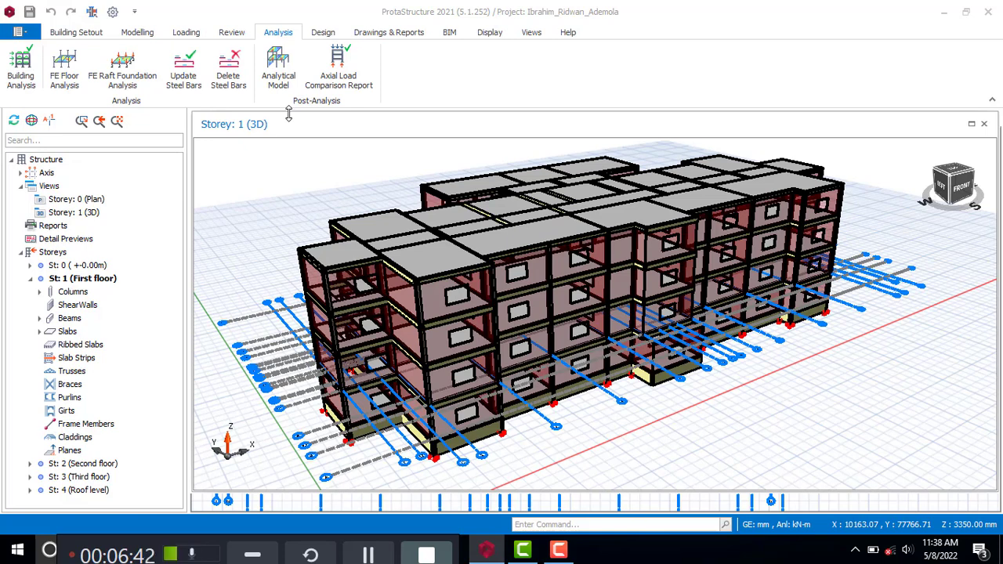
click(66, 72)
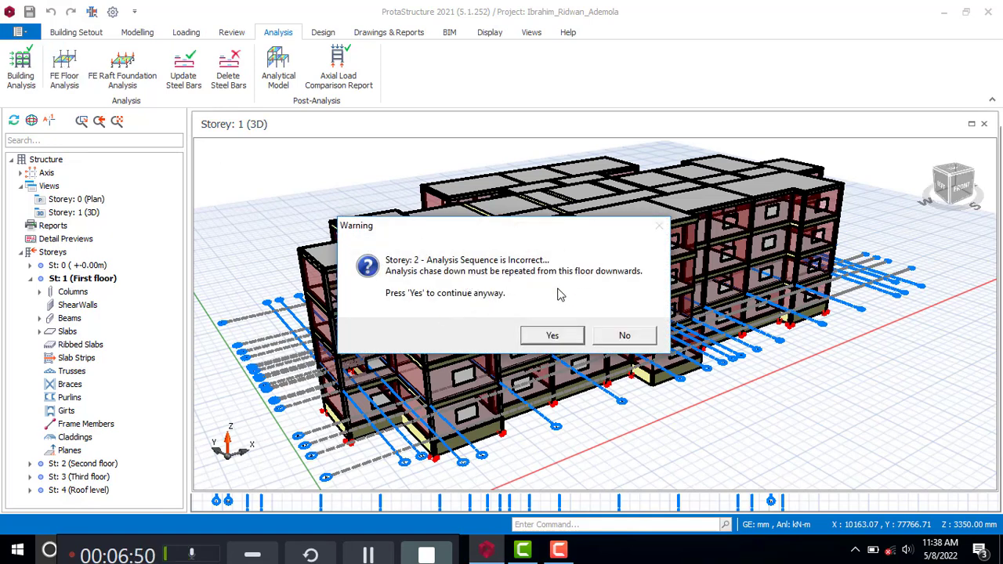
click(552, 336)
click(531, 342)
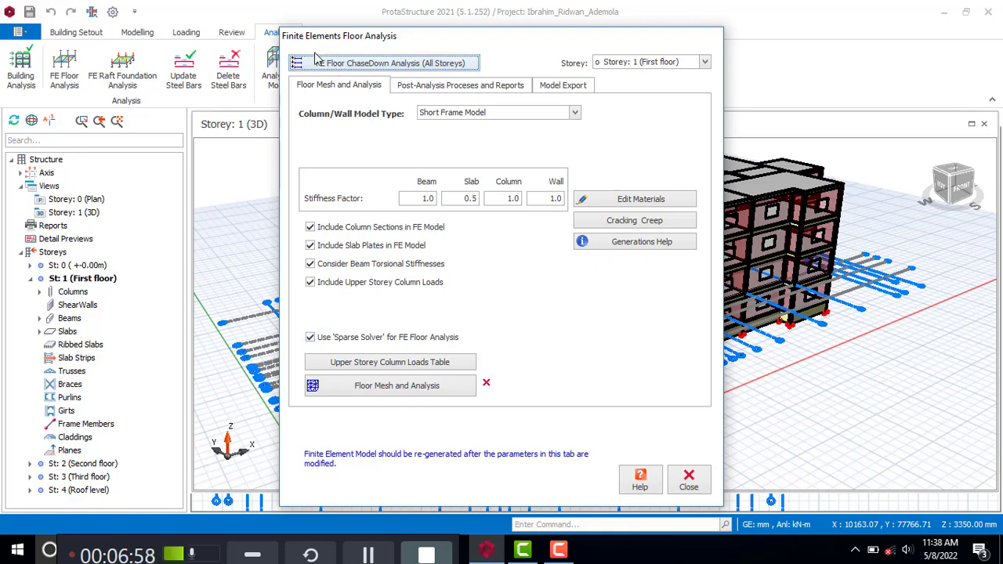
drag(304, 45, 296, 30)
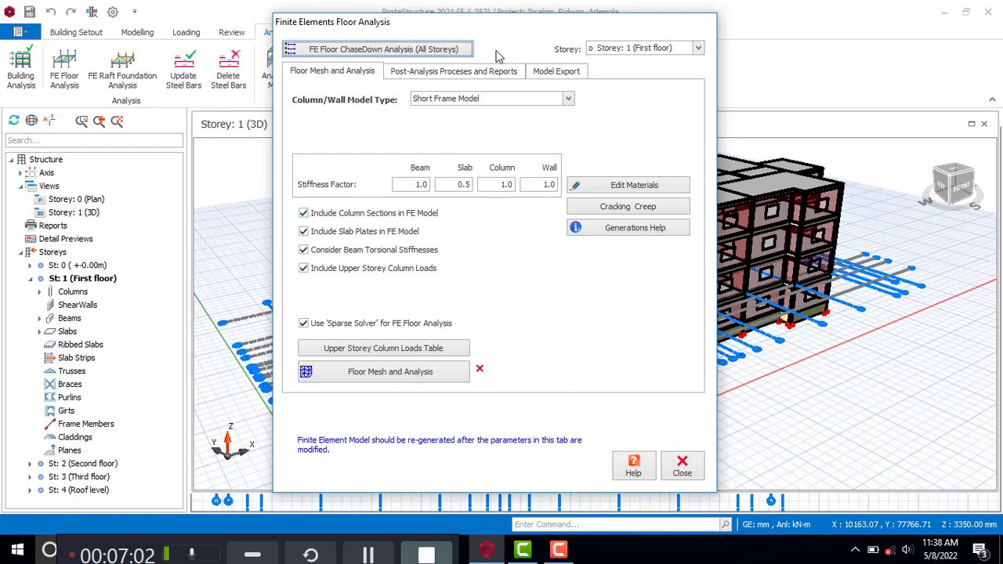
click(683, 465)
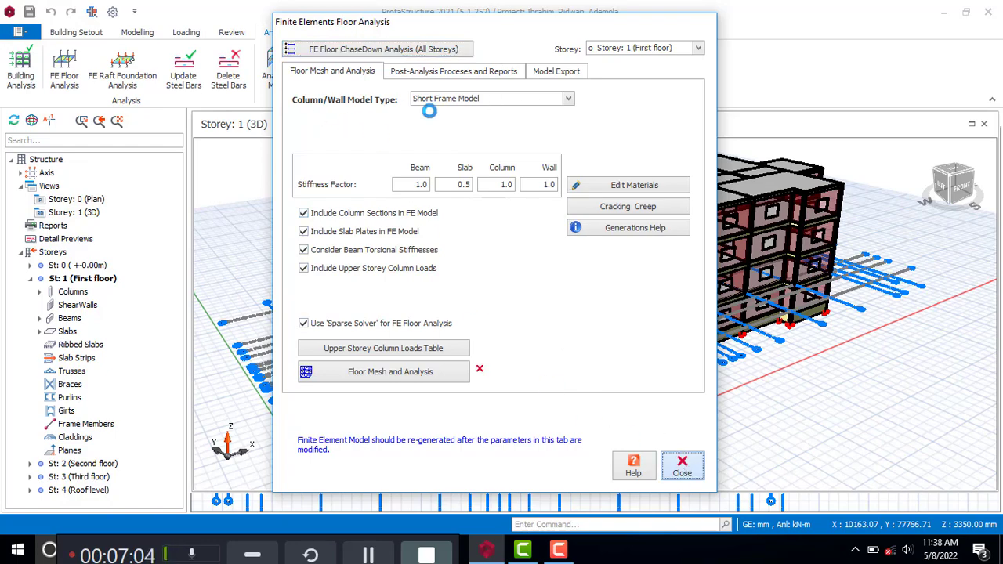
- Set the building analysis model's rigid zones to Reduced by %25, with ignoring them in beam to beam joints turned off
click(28, 69)
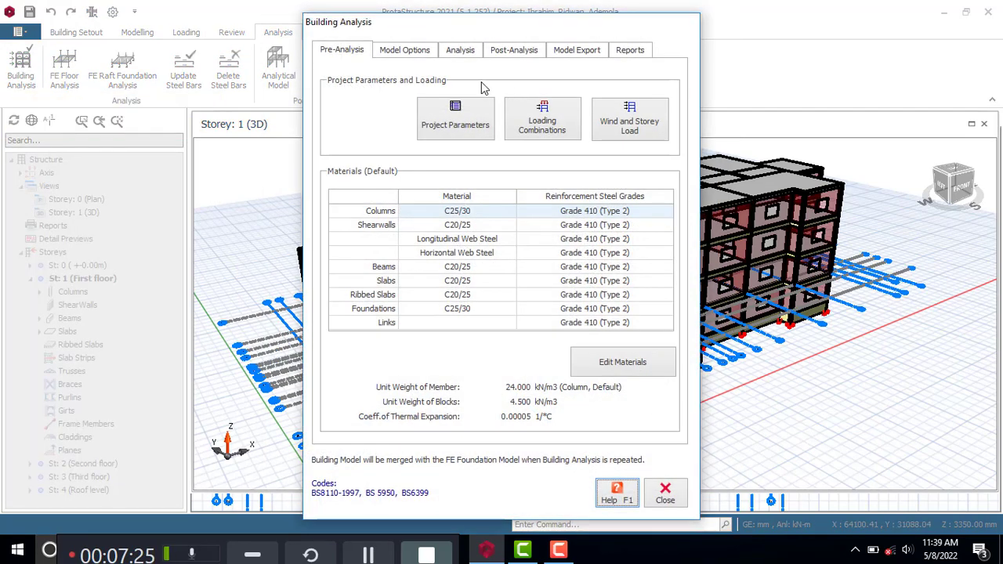
click(577, 48)
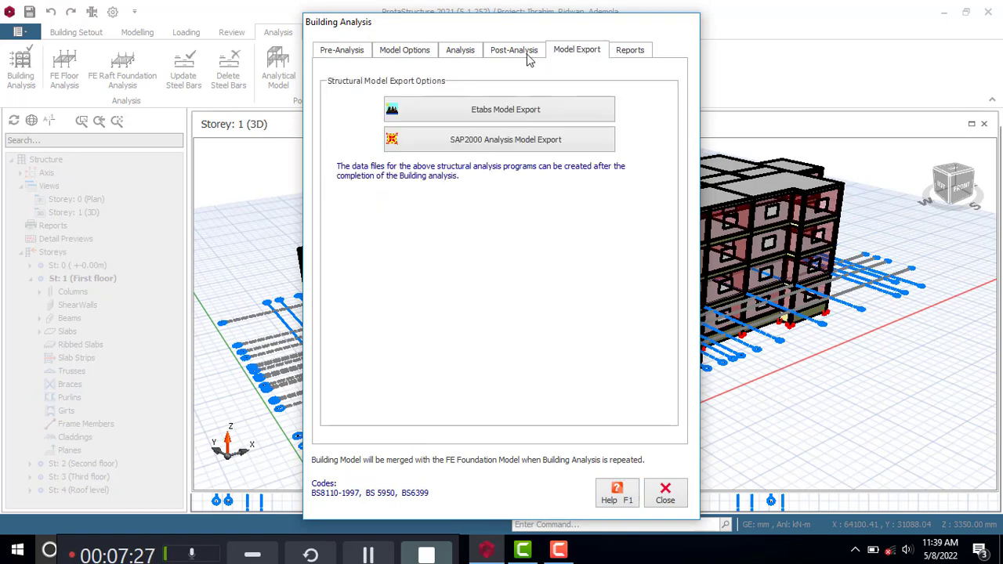
click(385, 56)
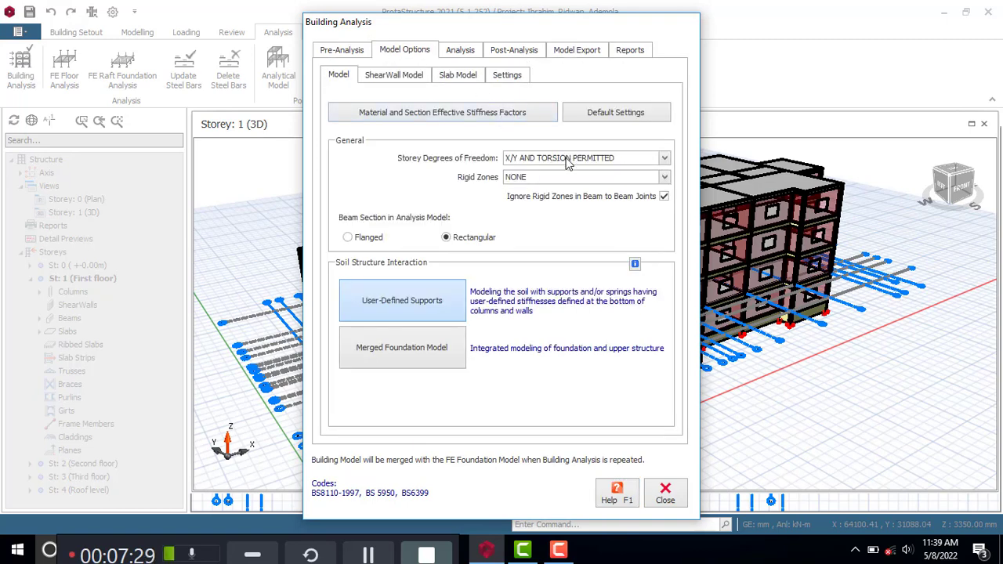
click(664, 177)
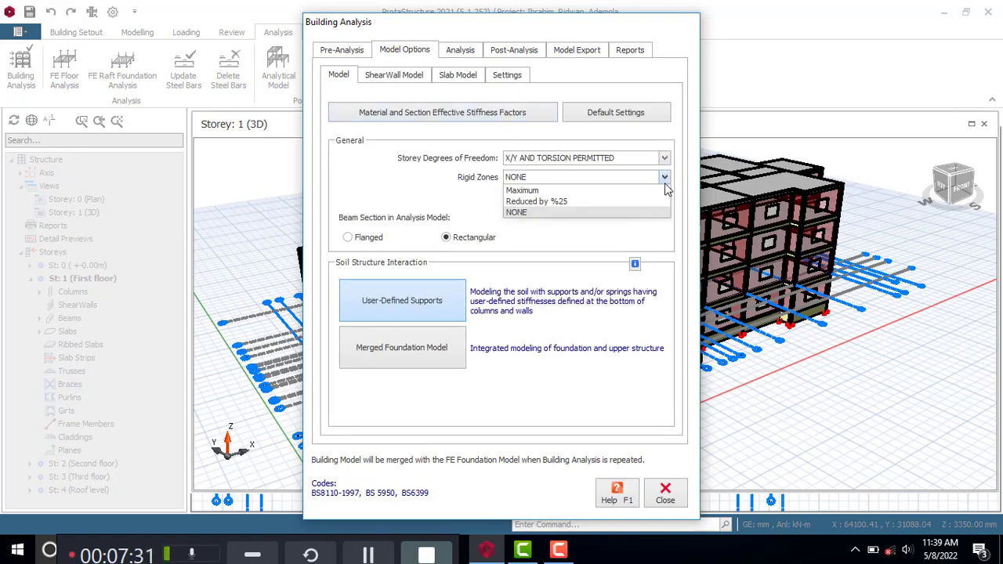
click(595, 203)
key(Tab)
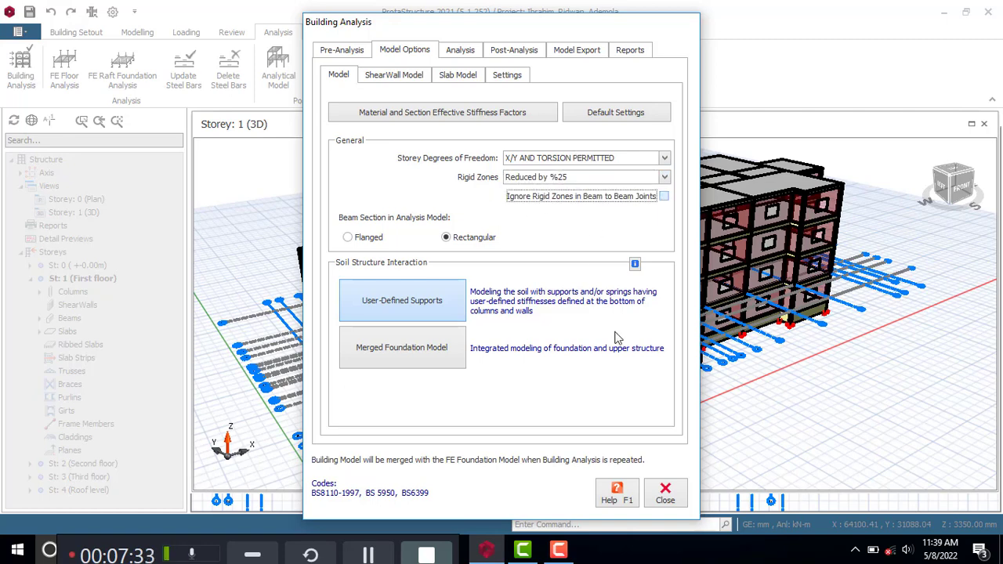
click(665, 493)
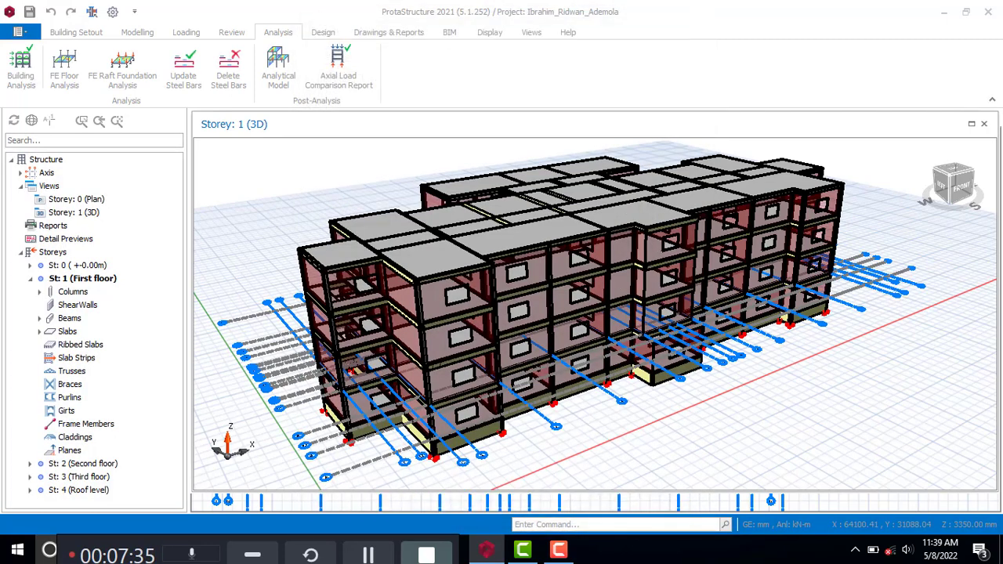
- Open the finite element floor analysis, continuing despite the analysis sequence warning, and select Storey: 4 (Roof level)
click(67, 78)
click(544, 337)
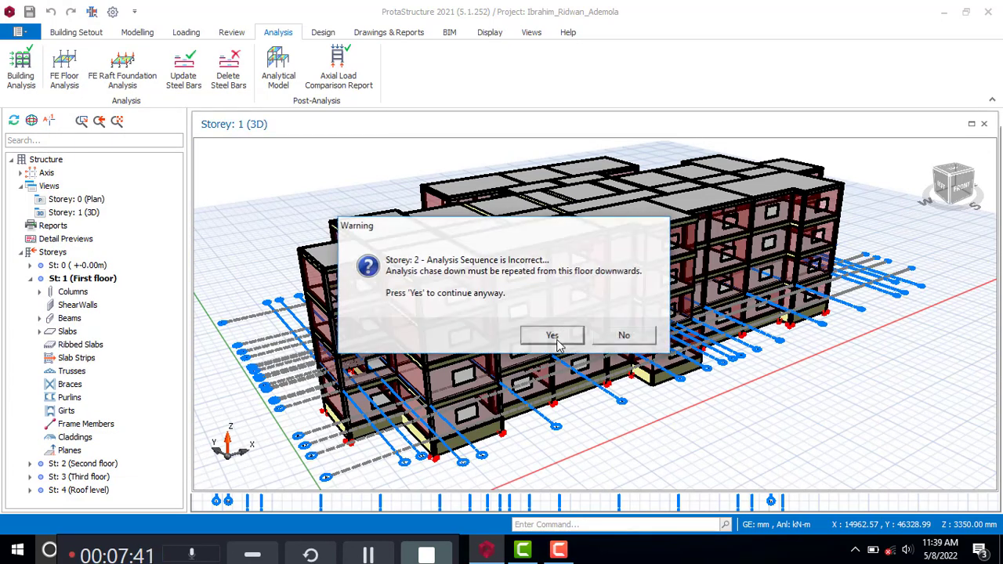
click(552, 337)
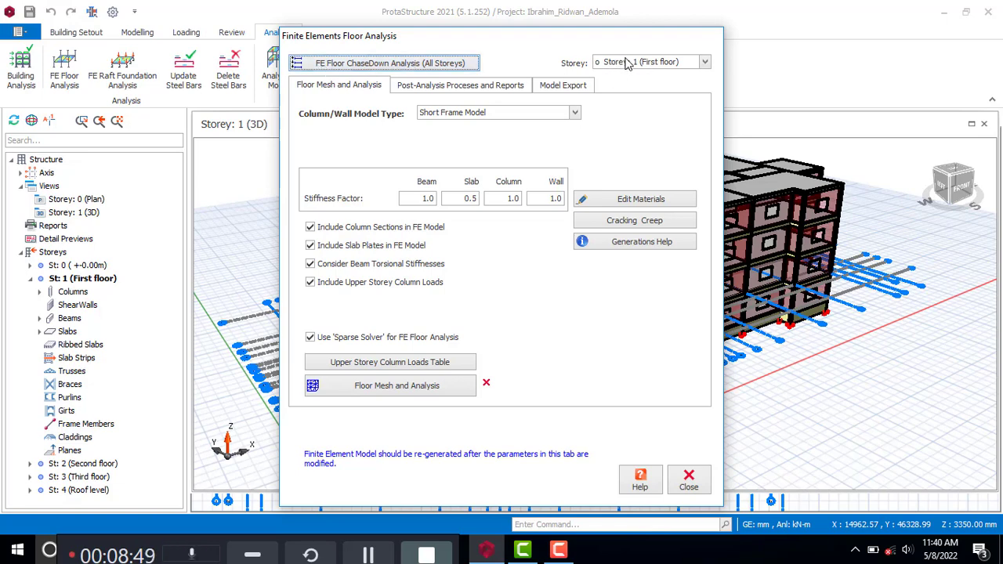
click(706, 63)
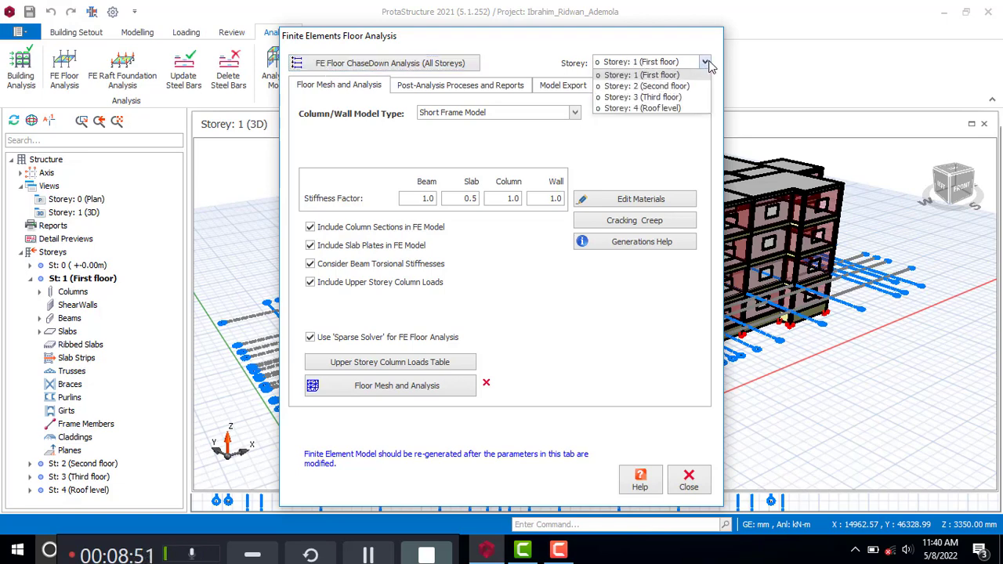
click(644, 108)
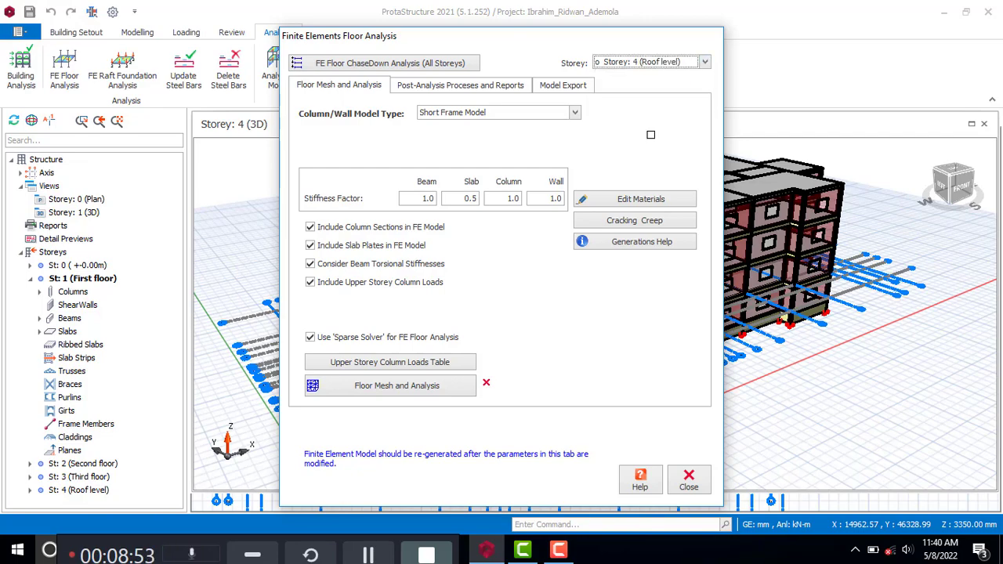
drag(545, 41, 969, 41)
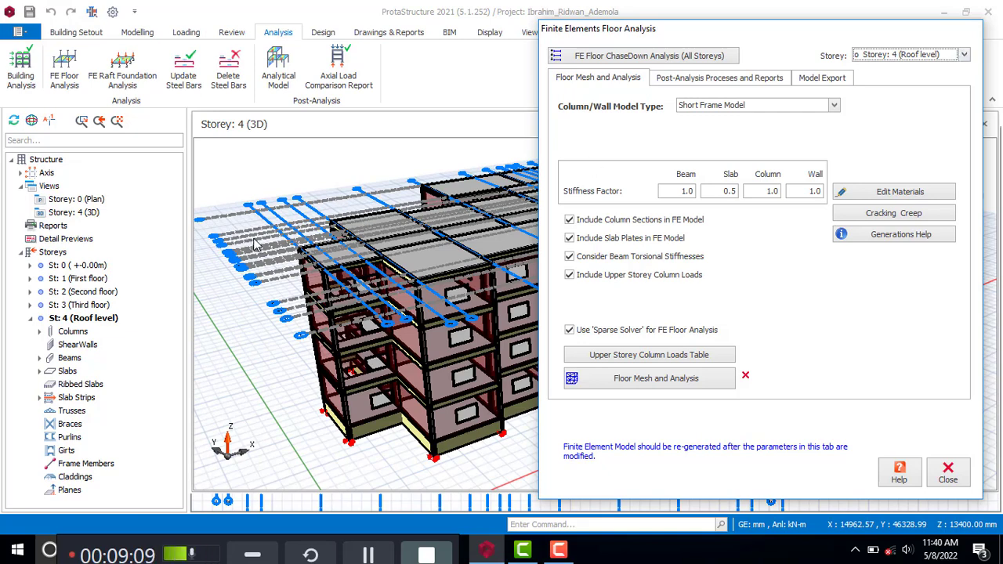
click(965, 56)
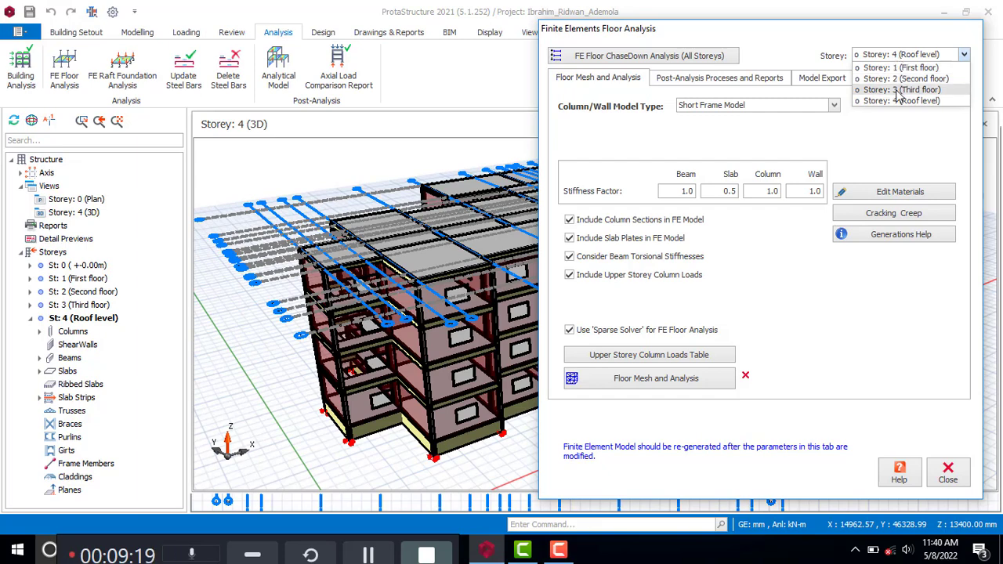
click(901, 89)
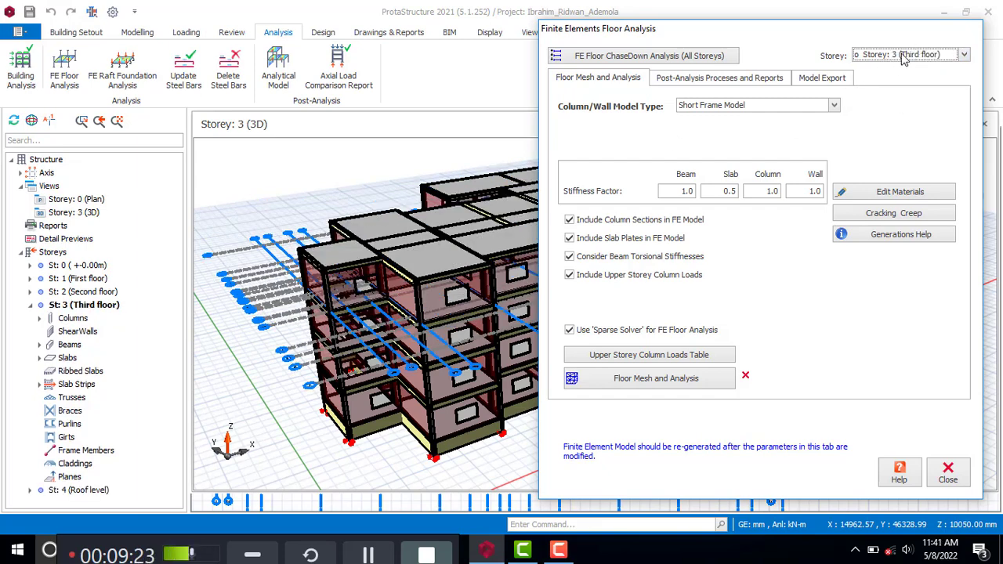
click(965, 55)
click(901, 98)
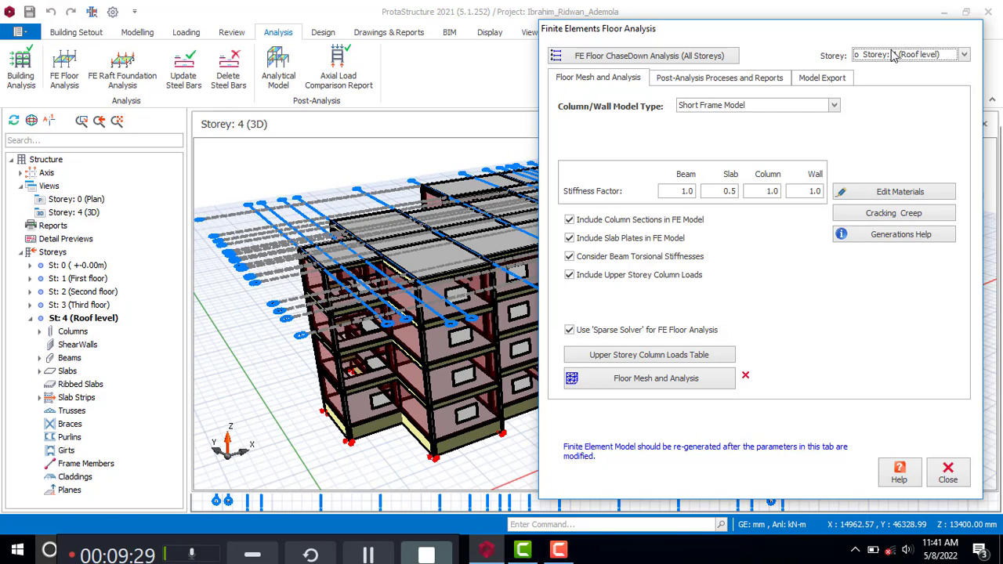
- Run the batch FE chasedown for all storeys with upper storey column loads included, without pausing to check meshing, and dismiss the displacement summary
click(621, 58)
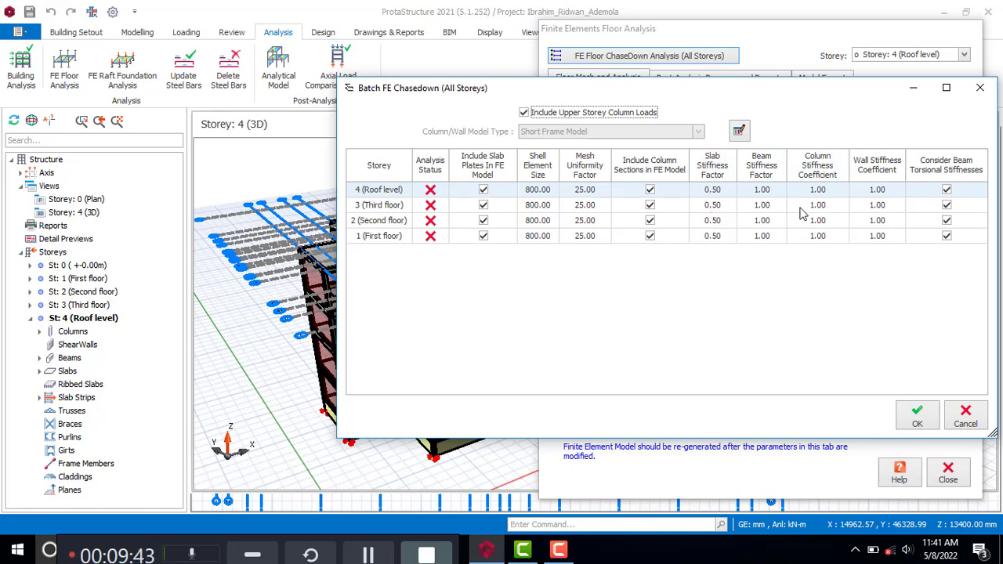
click(913, 419)
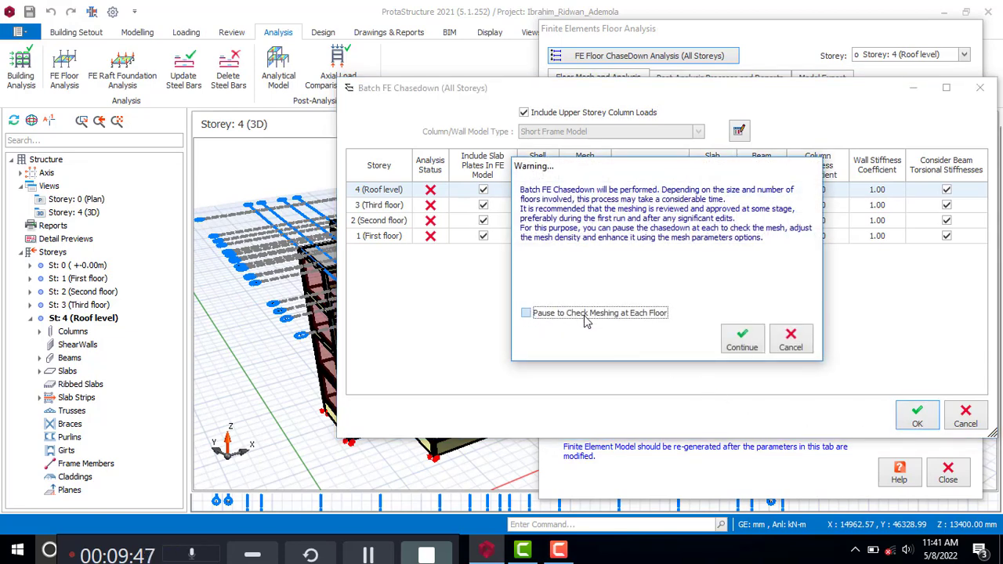
click(741, 340)
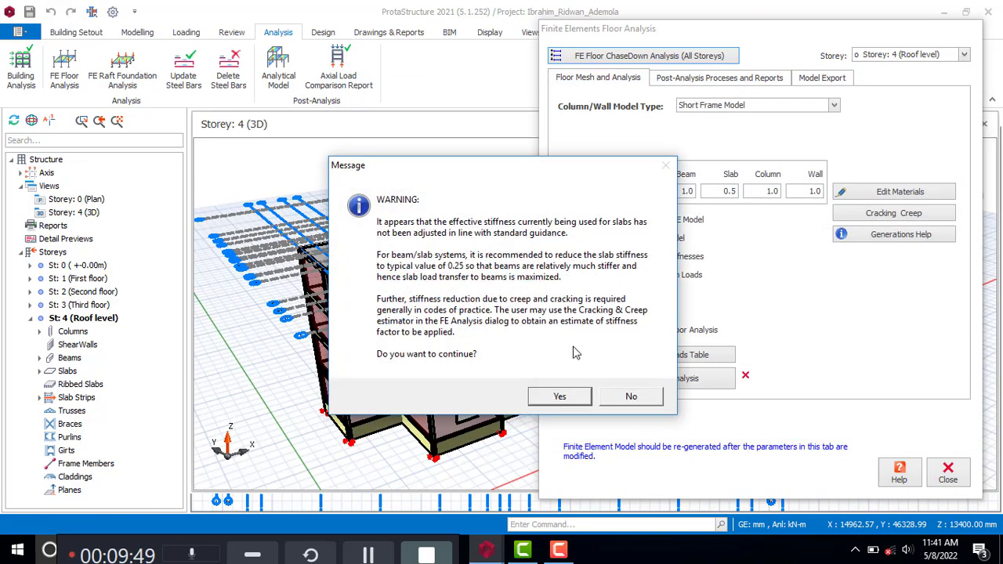
click(561, 396)
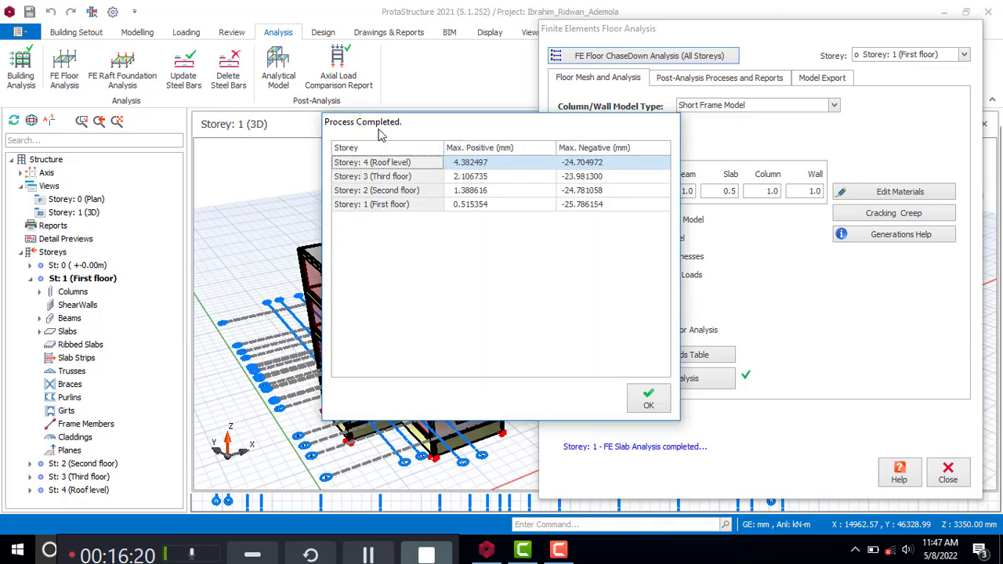
click(471, 178)
click(360, 164)
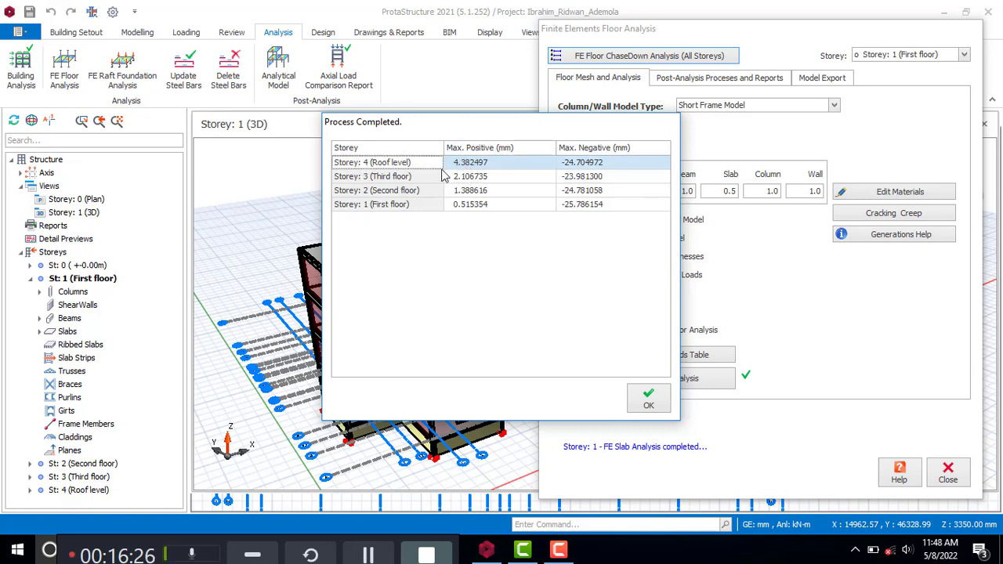
click(648, 400)
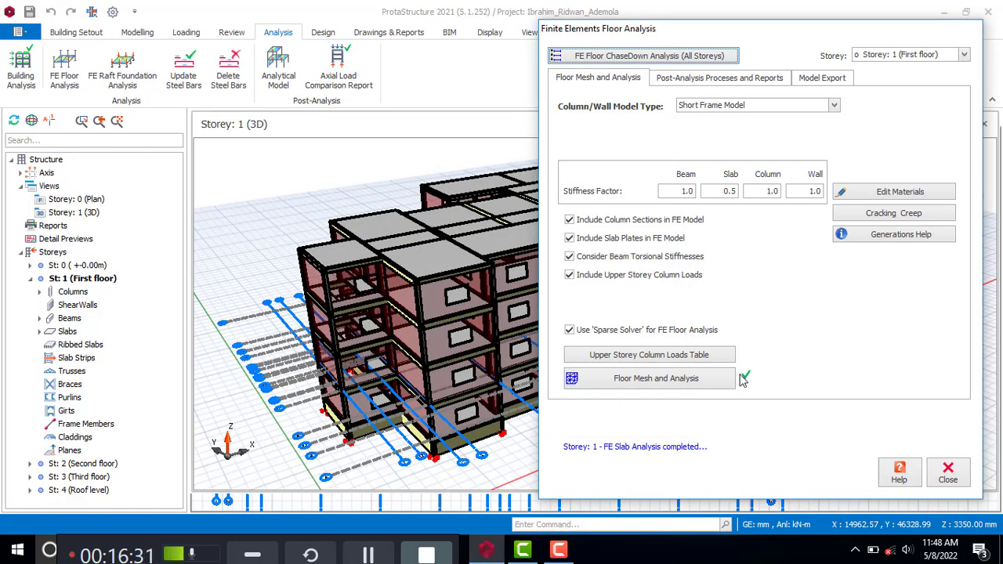
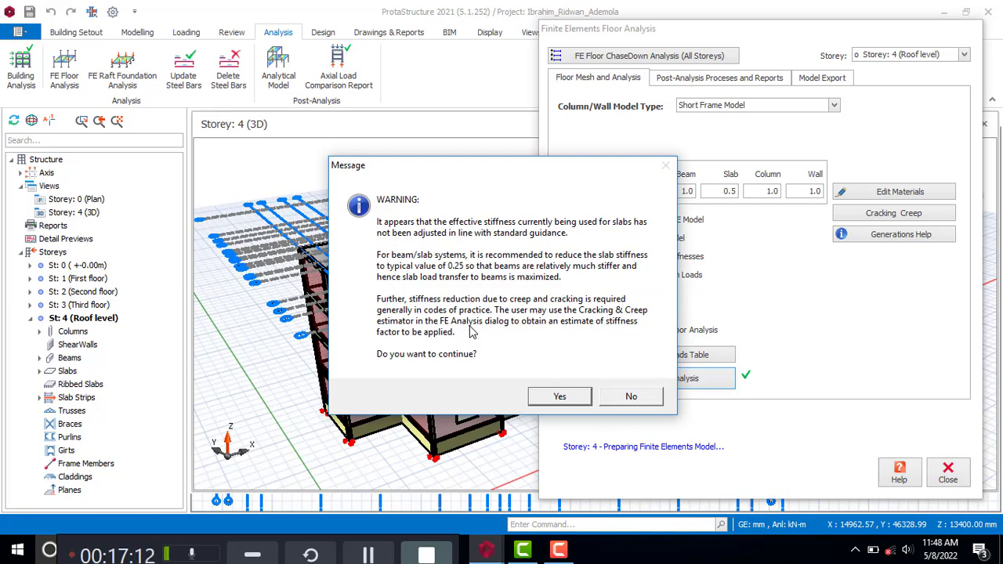
- Generate the finite element slab mesh for storey 4, accepting the slab stiffness warning, and close the FE slab analysis window
click(553, 397)
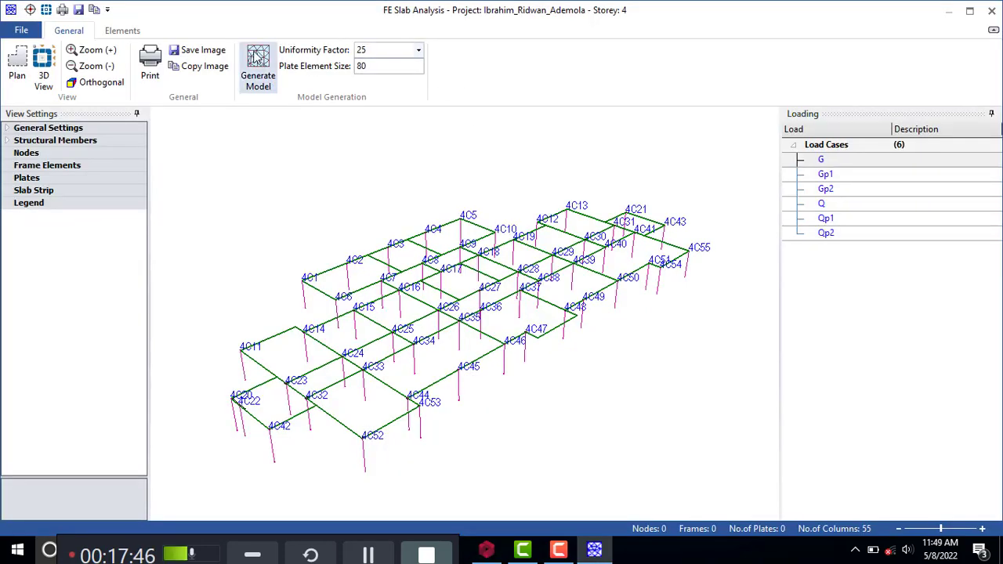
click(257, 57)
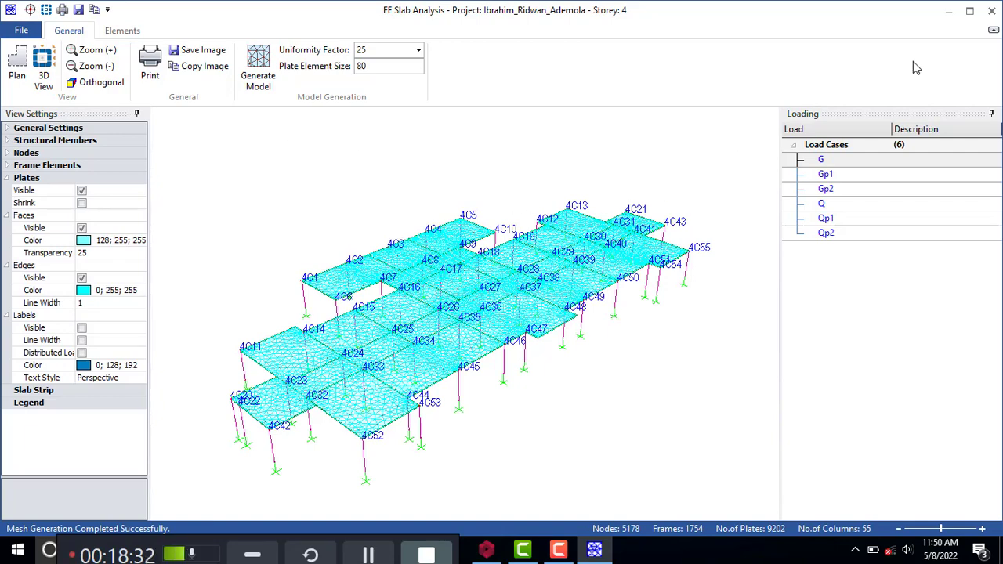
click(994, 11)
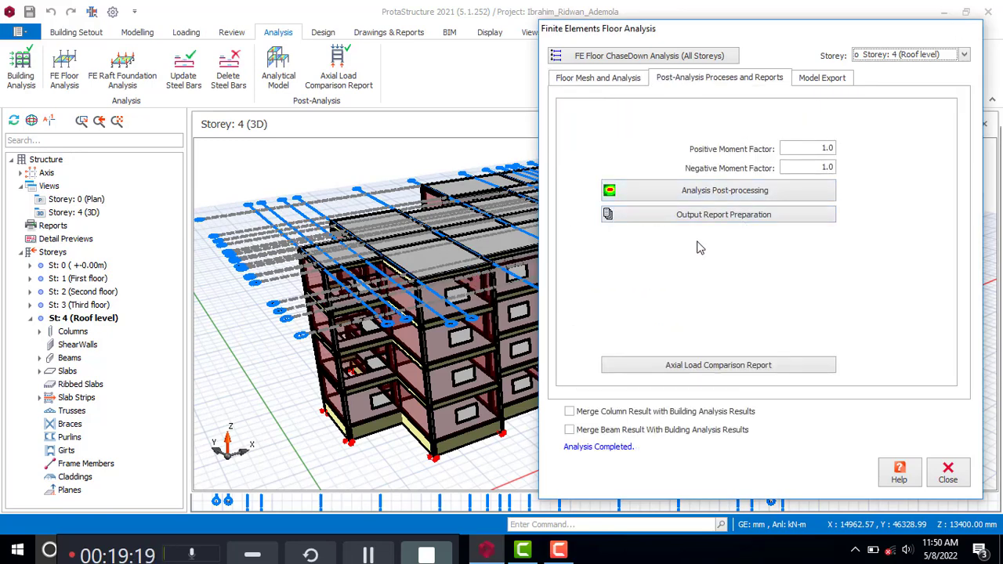
- Open the analysis post-processing for storey 4 and show standard displacement contours for the G+Q load combination (1.40G + 1.60Q)
click(714, 196)
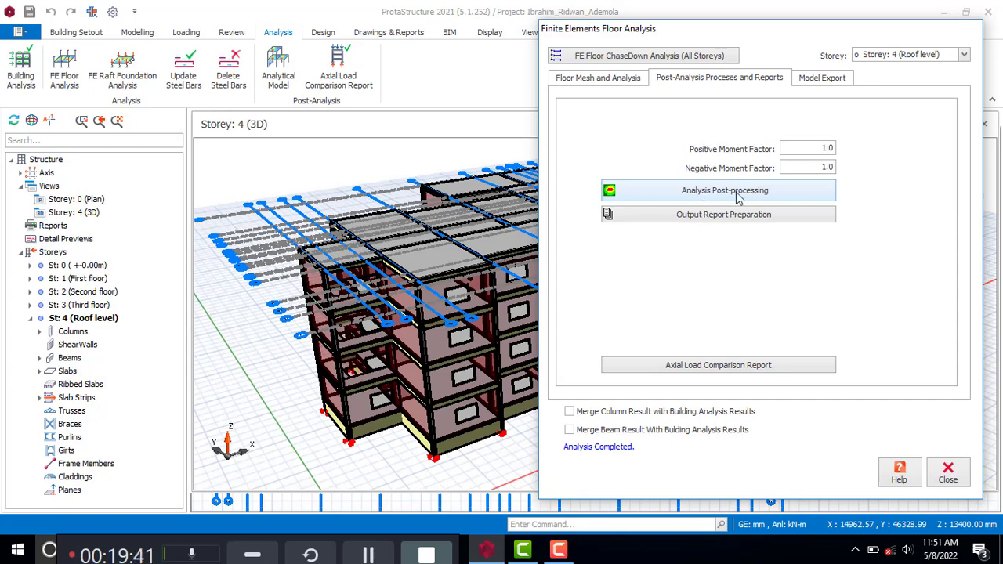
click(737, 196)
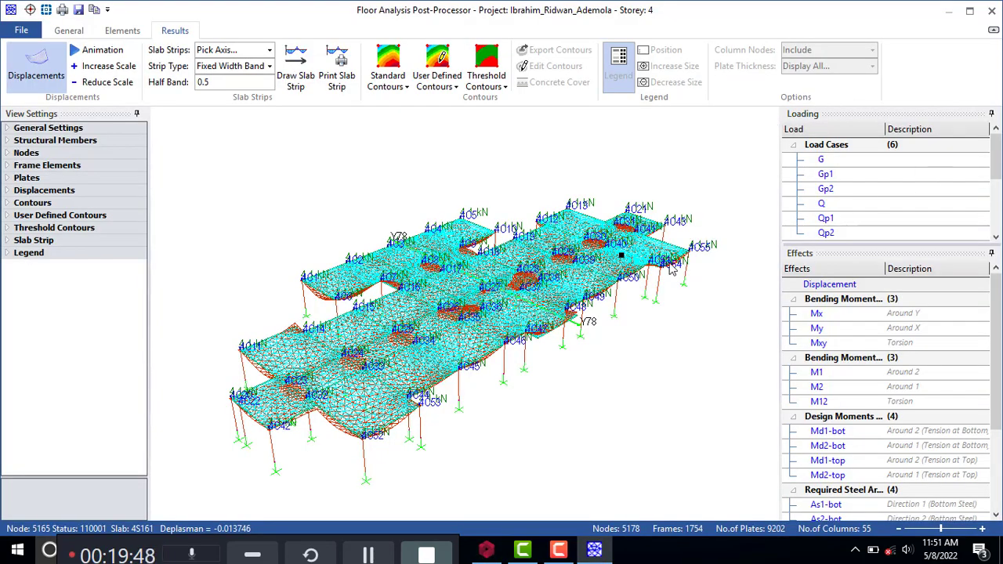
click(385, 66)
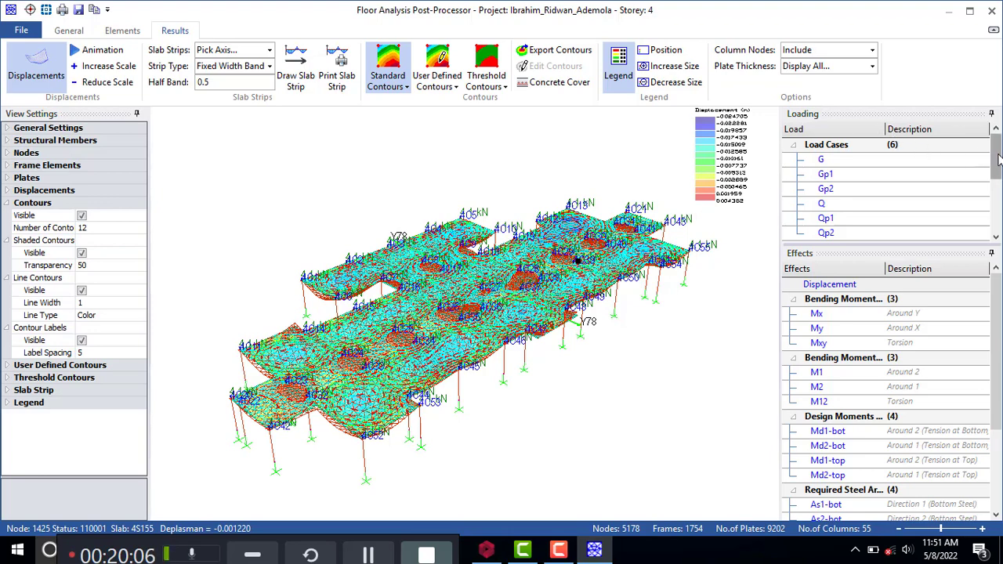
drag(996, 161, 999, 202)
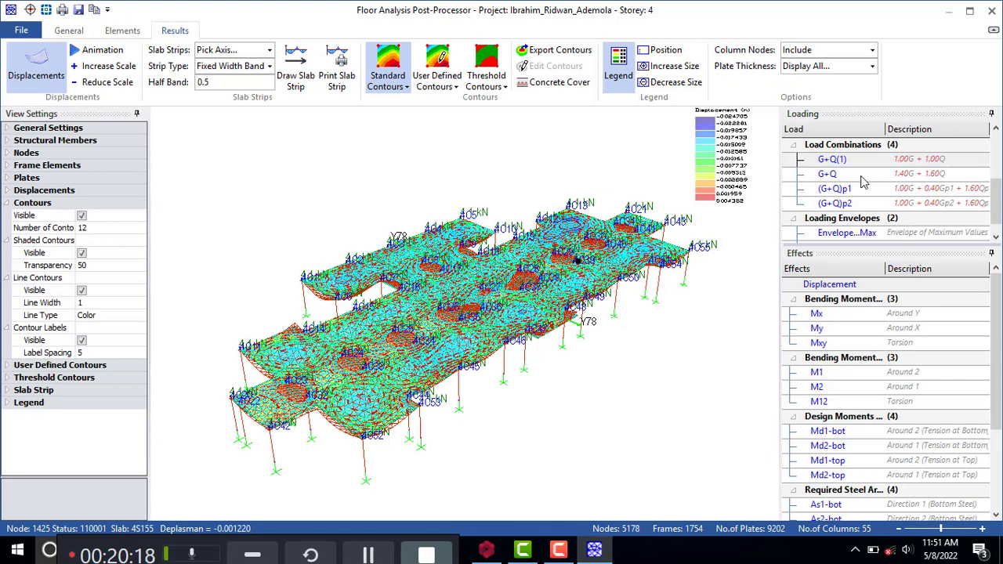
click(907, 176)
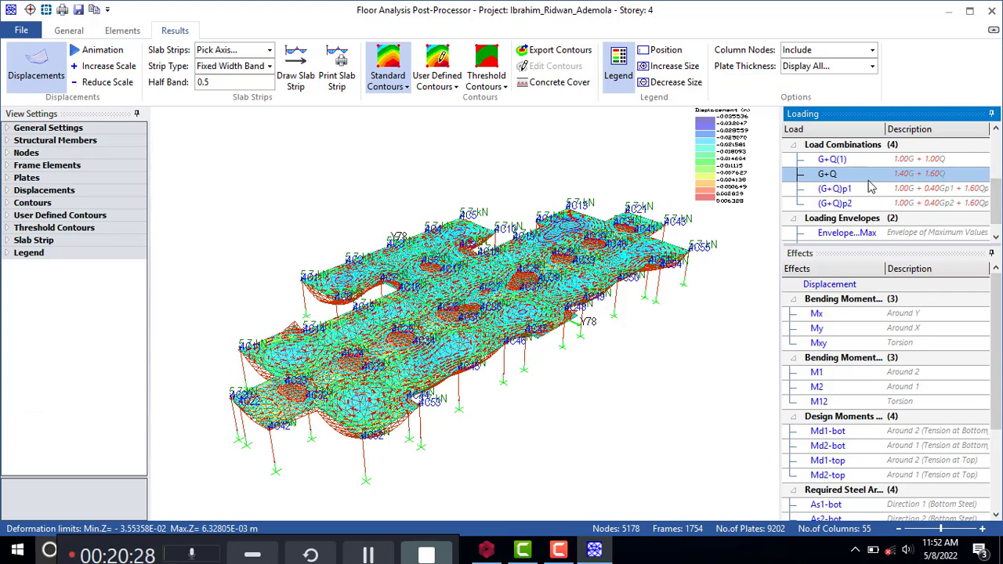
- Display the M1 bending moment contours for the G+Q combination and examine their distribution across the roof slab
scroll(976, 307, down, 1)
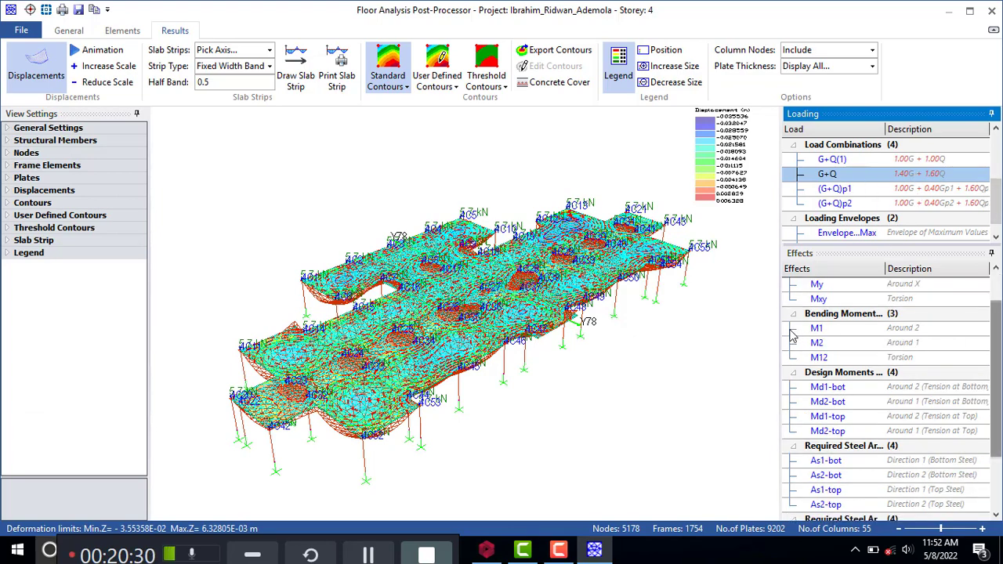
click(813, 329)
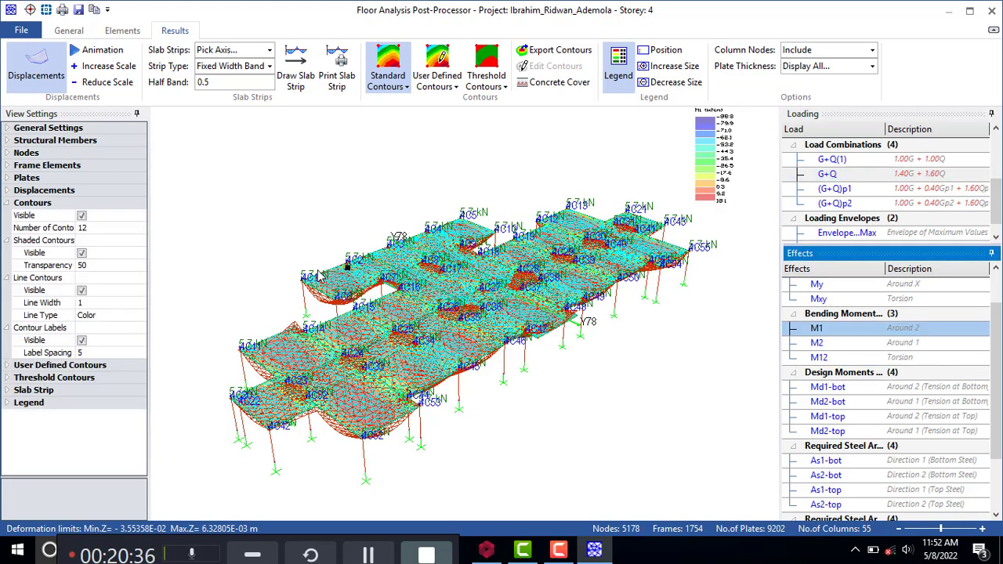
middle_drag(249, 358, 245, 365)
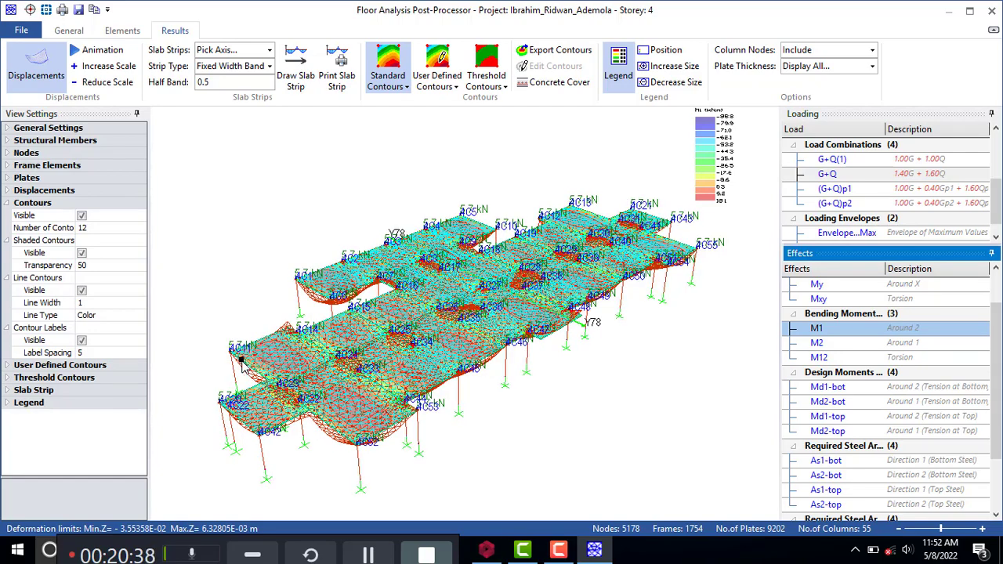
scroll(276, 335, up, 4)
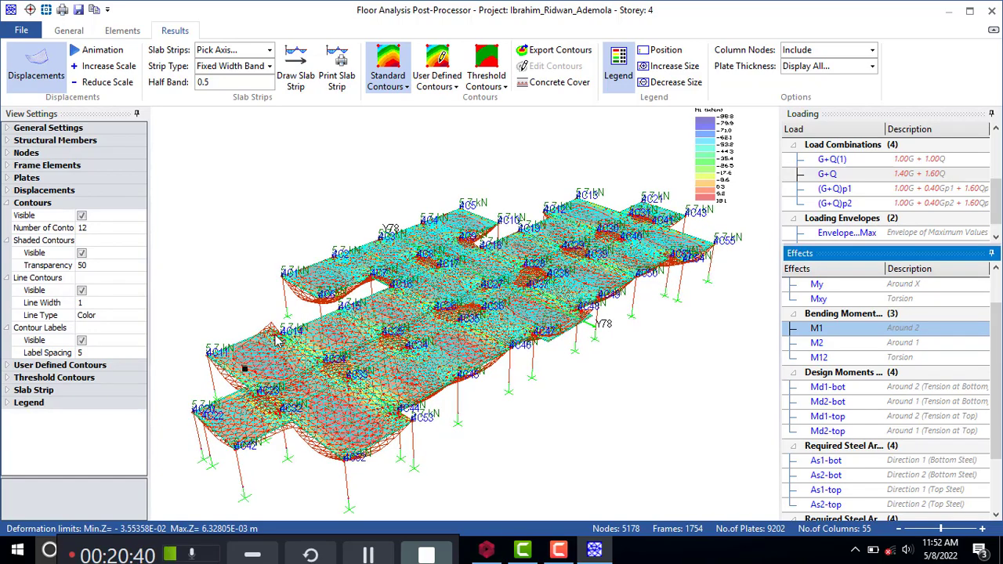
scroll(276, 334, up, 2)
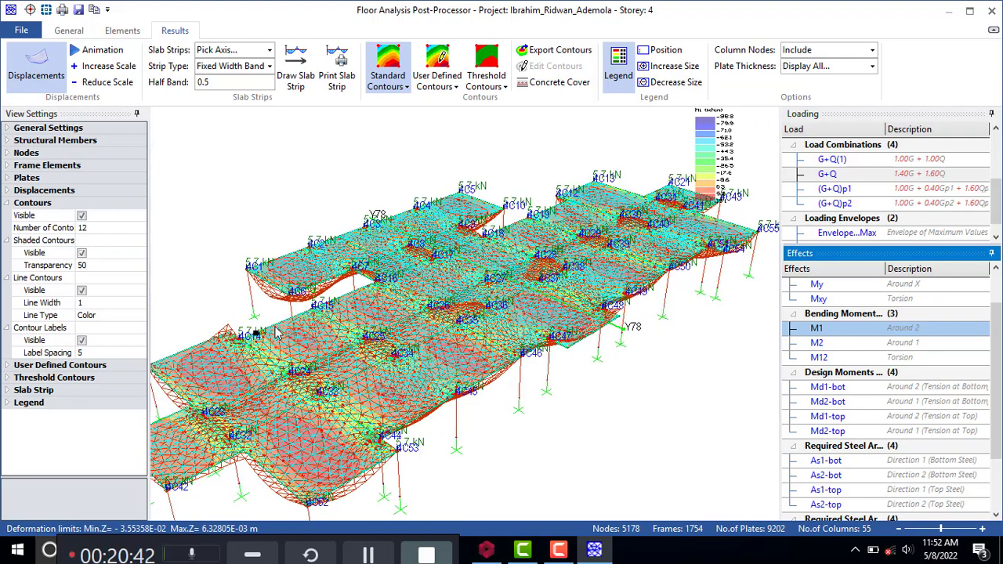
scroll(266, 337, up, 3)
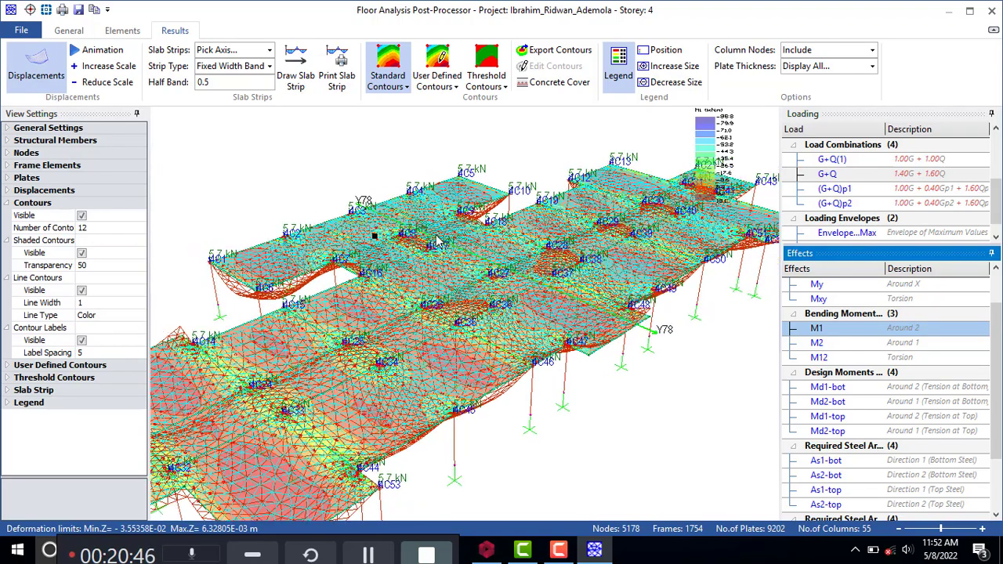
scroll(445, 235, down, 3)
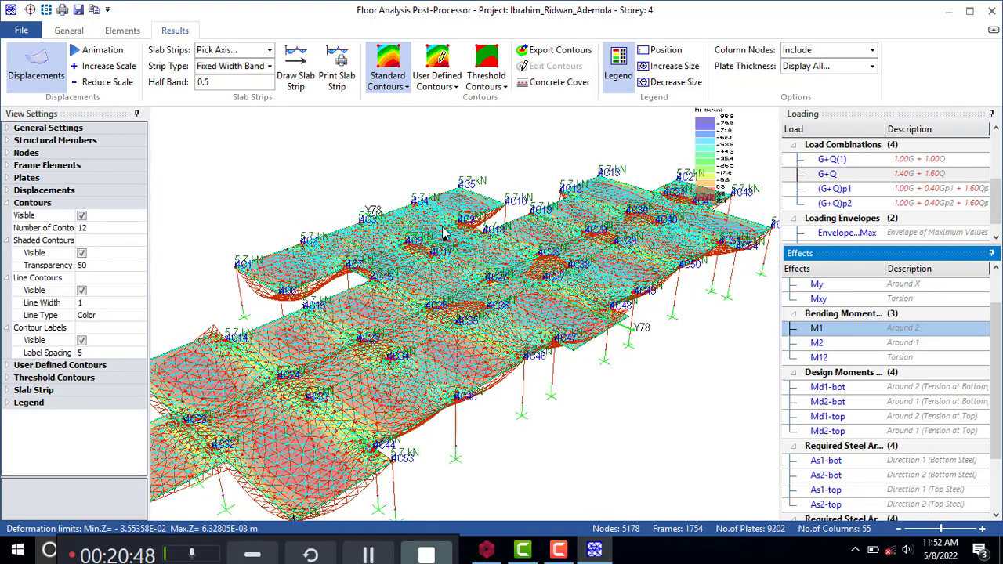
scroll(436, 240, down, 1)
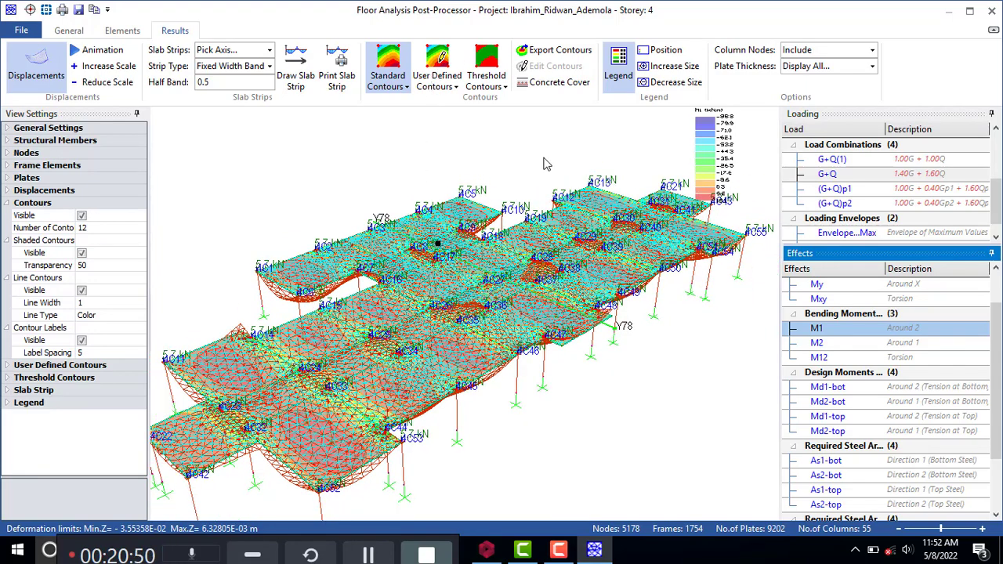
scroll(546, 163, down, 2)
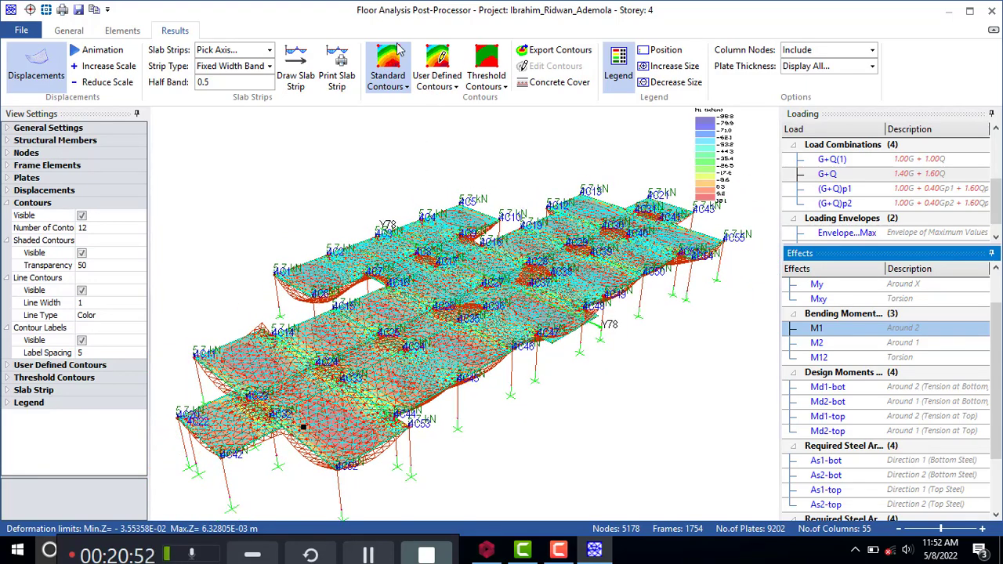
- Switch the M1 results to user defined contours and look through the available effects and load cases
click(437, 58)
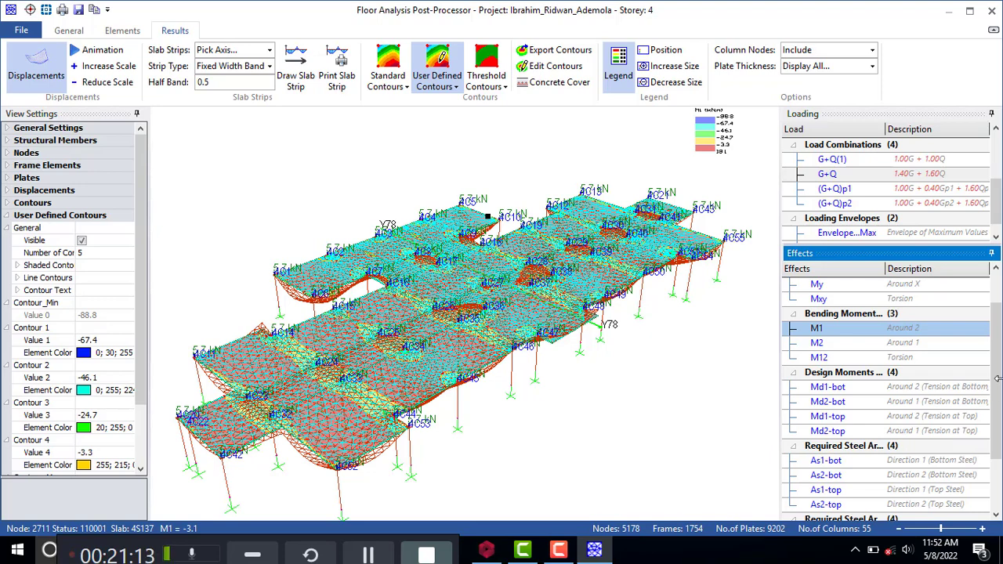
drag(997, 378, 1000, 453)
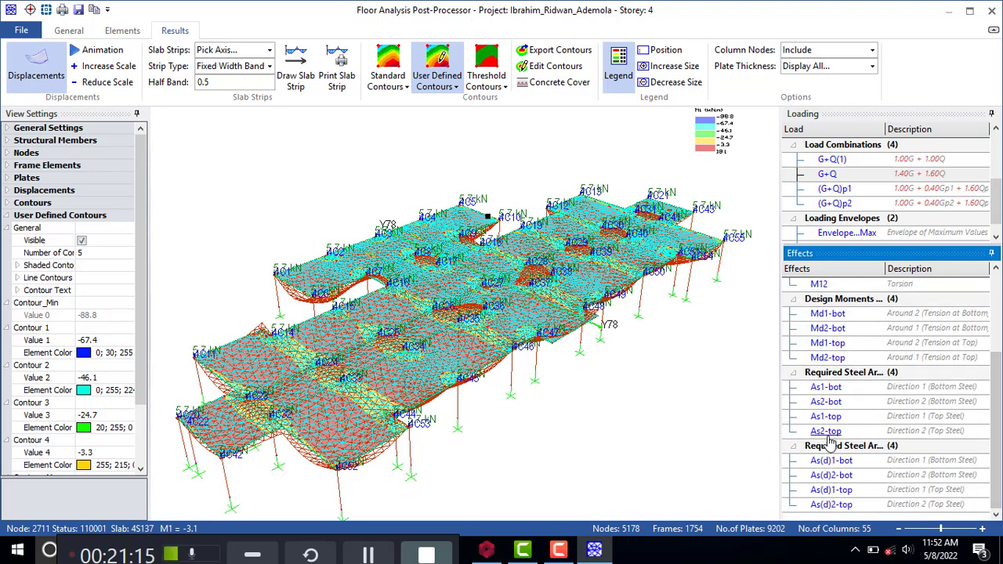
scroll(991, 207, up, 3)
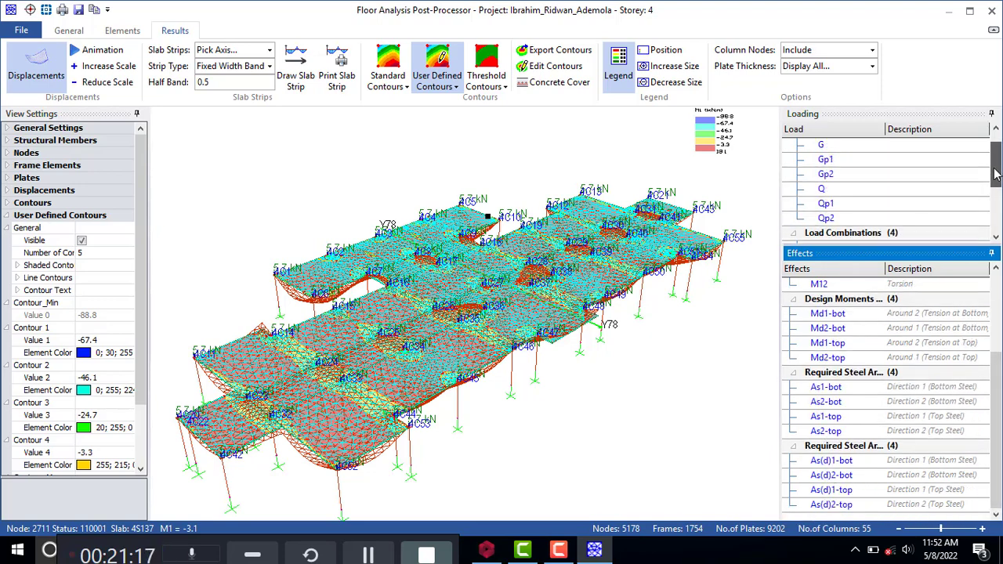
- Look through the storey 4 load combinations and close the floor analysis post-processor, letting the slab strip results transfer
scroll(975, 206, down, 2)
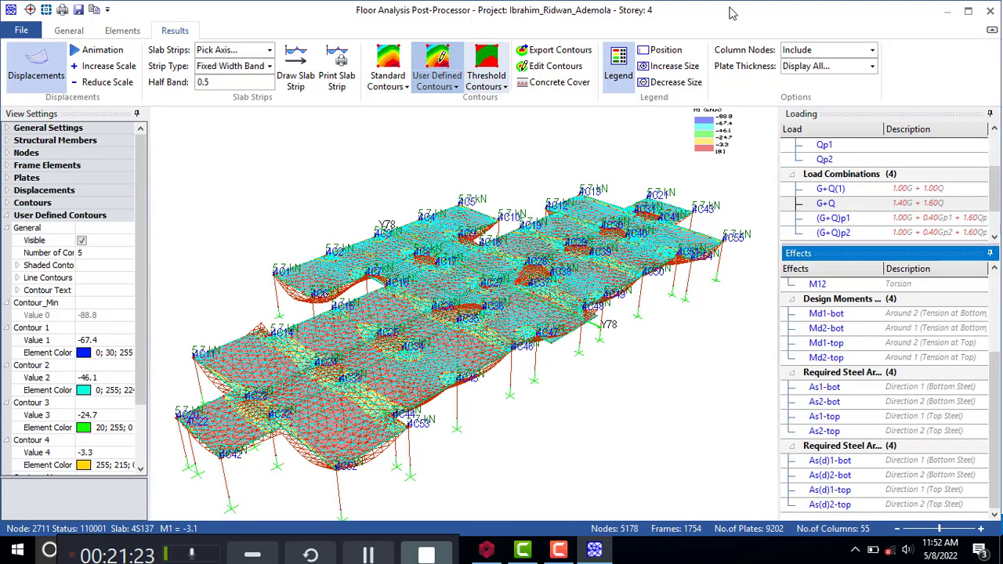
click(989, 11)
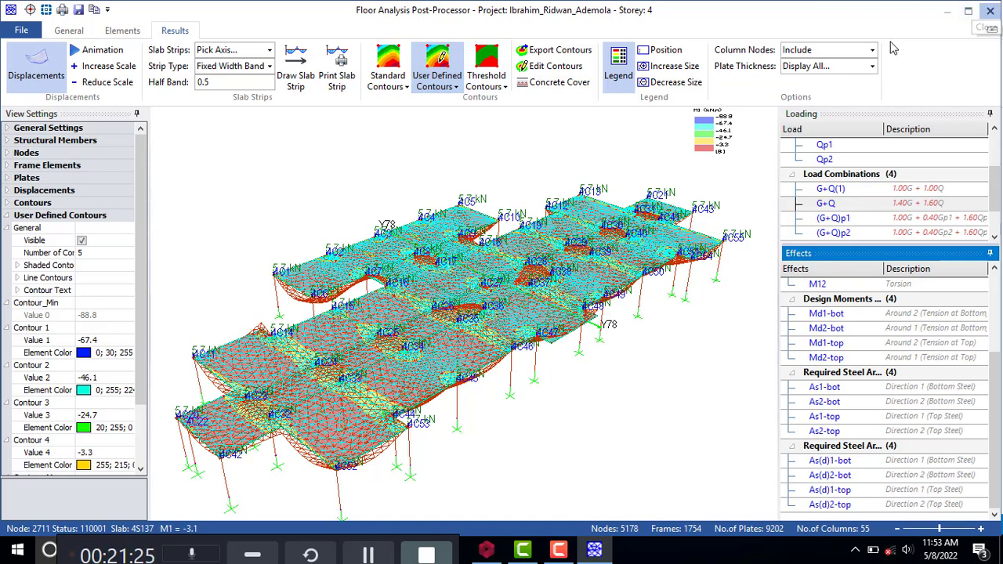
click(462, 352)
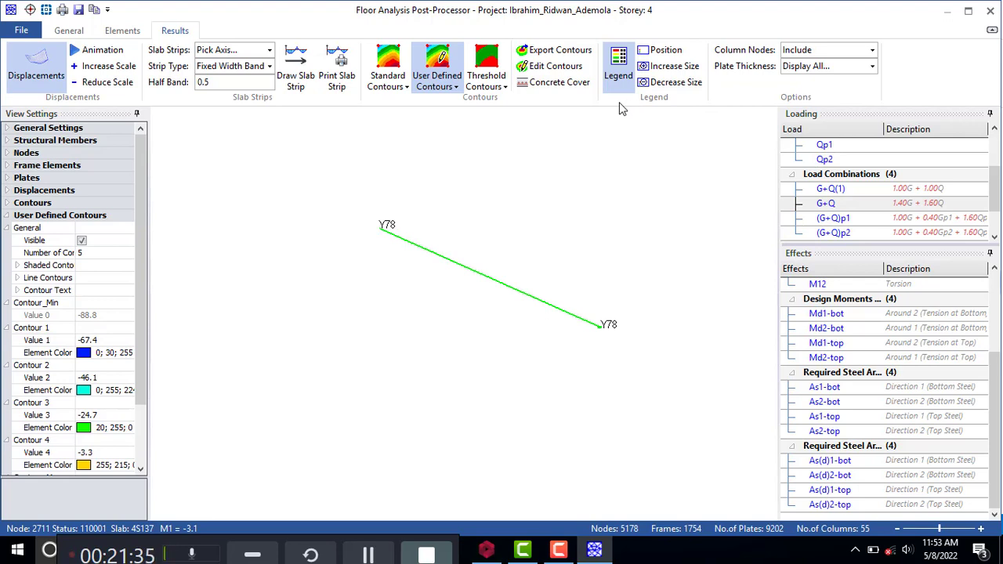
click(990, 10)
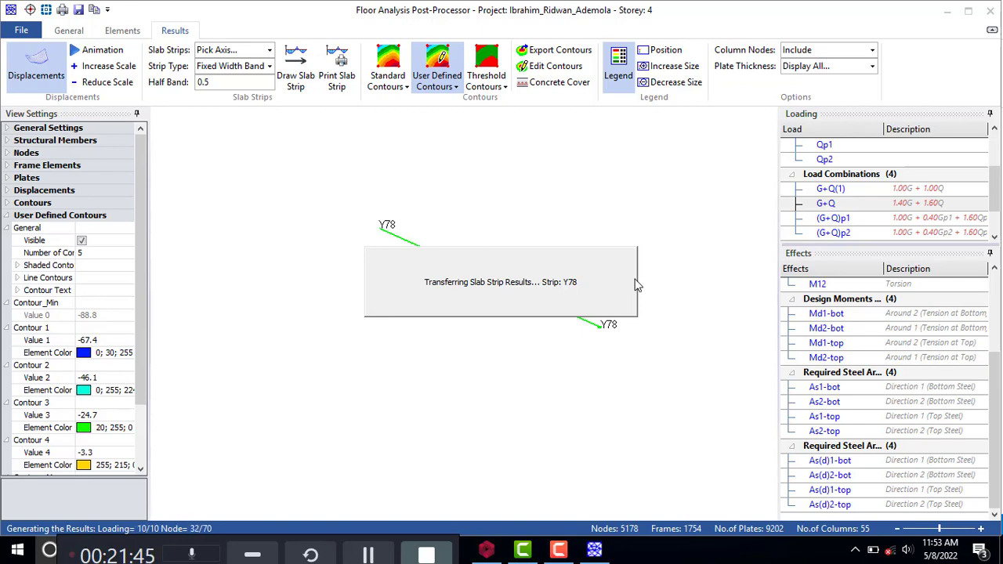
key(alt+F4)
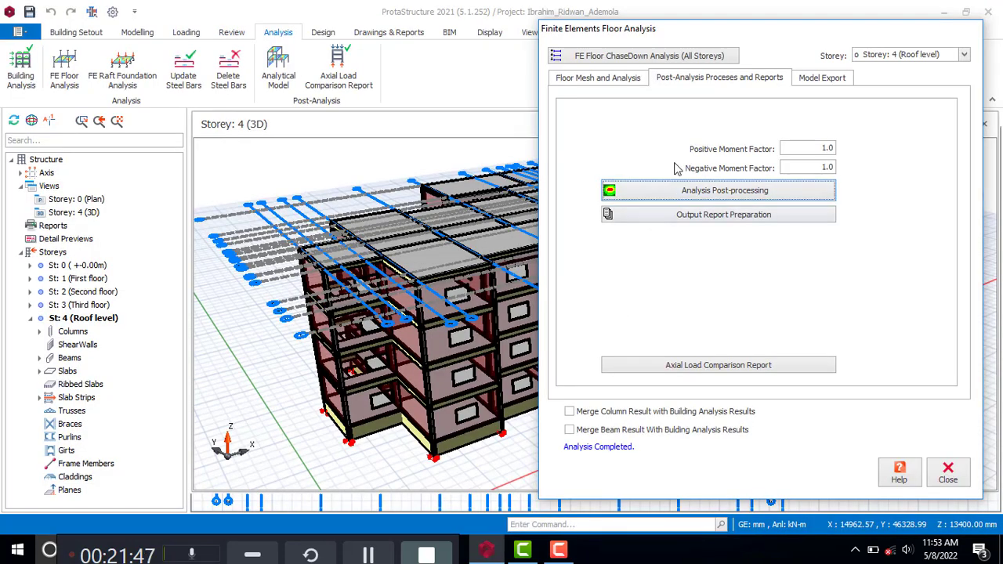
- Review the storey 4 floor mesh and analysis settings, and close the finite elements floor analysis dialog
drag(770, 38, 667, 33)
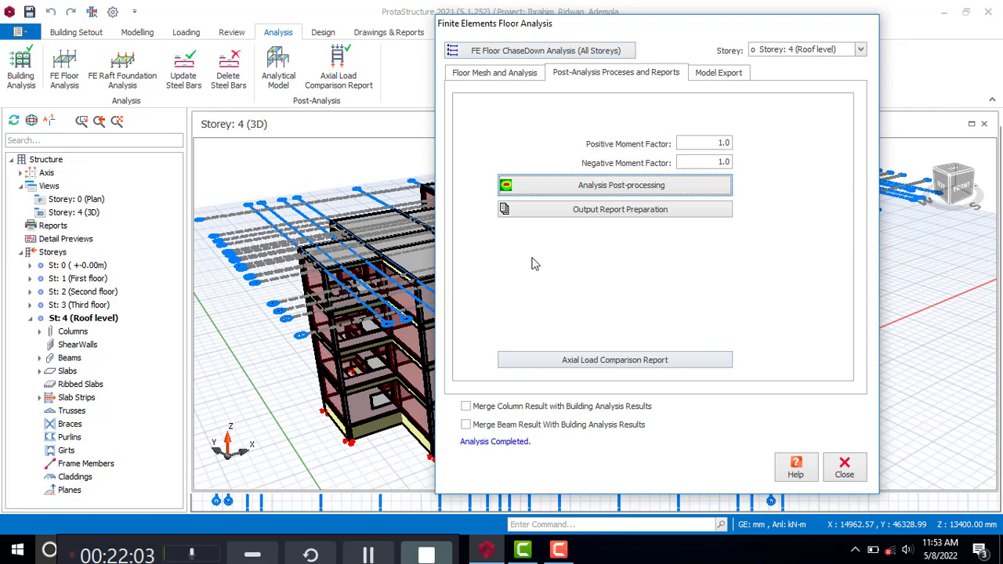
click(459, 76)
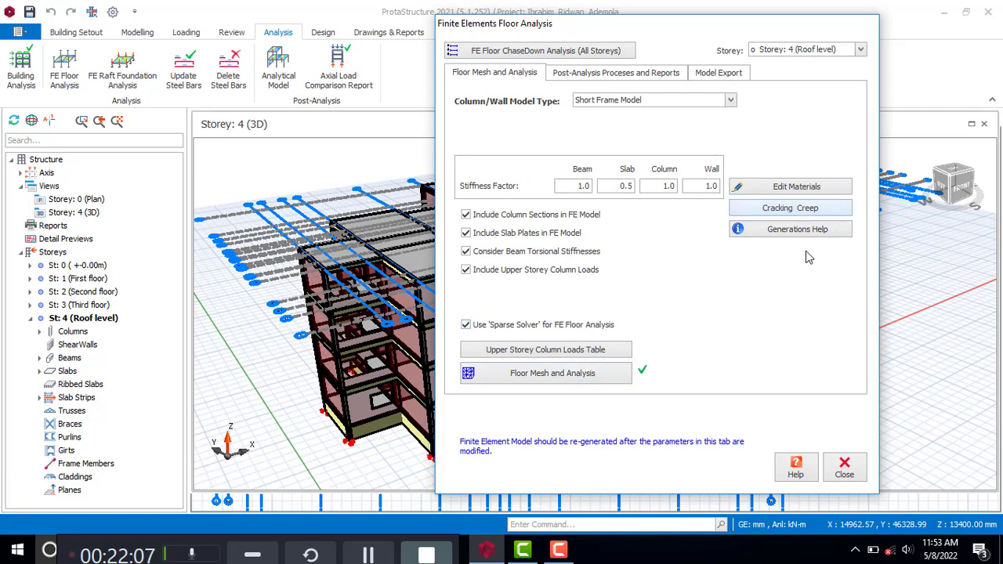
click(133, 76)
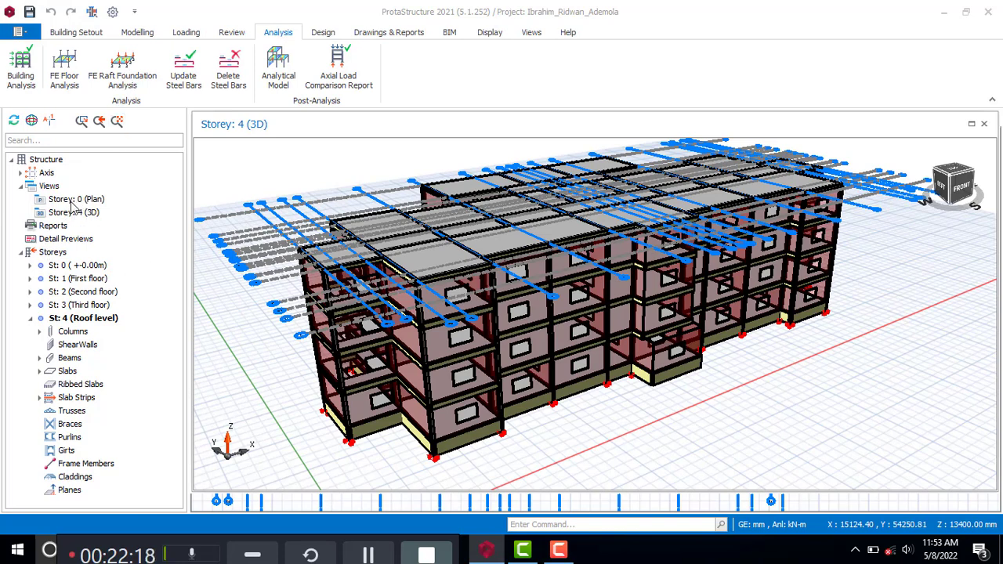
- Make storey 0 the active storey and open the finite element raft foundation analysis
double_click(78, 275)
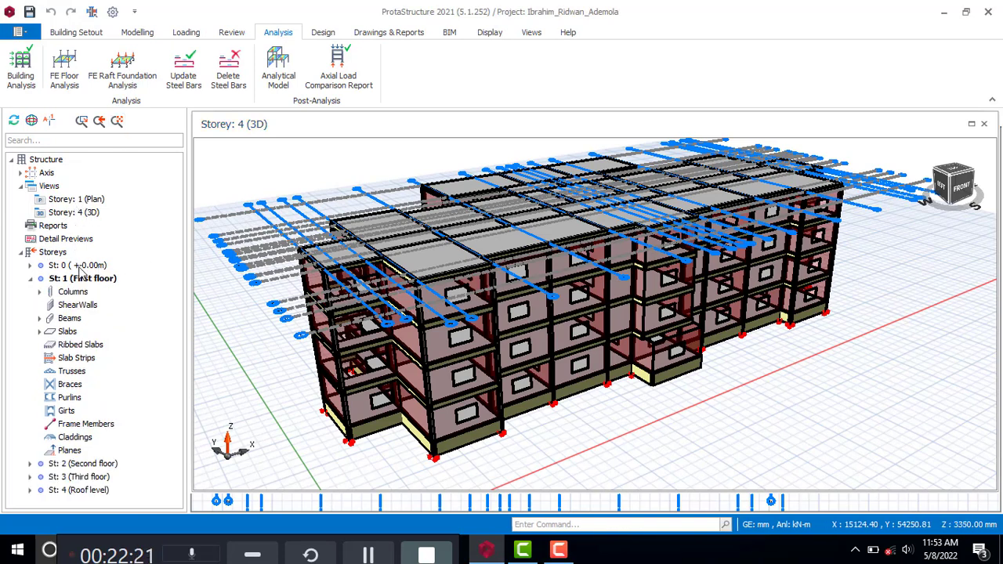
double_click(98, 266)
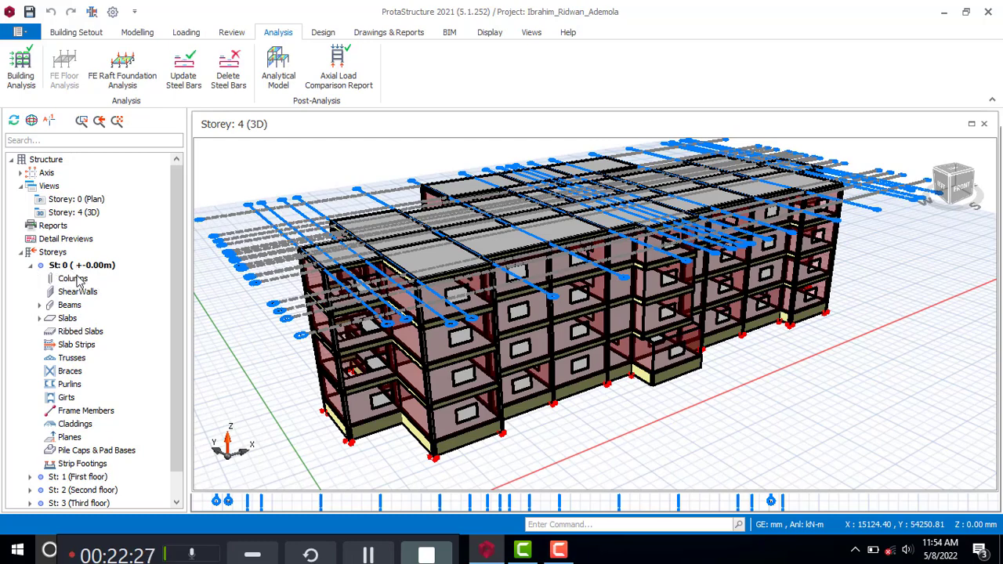
click(122, 78)
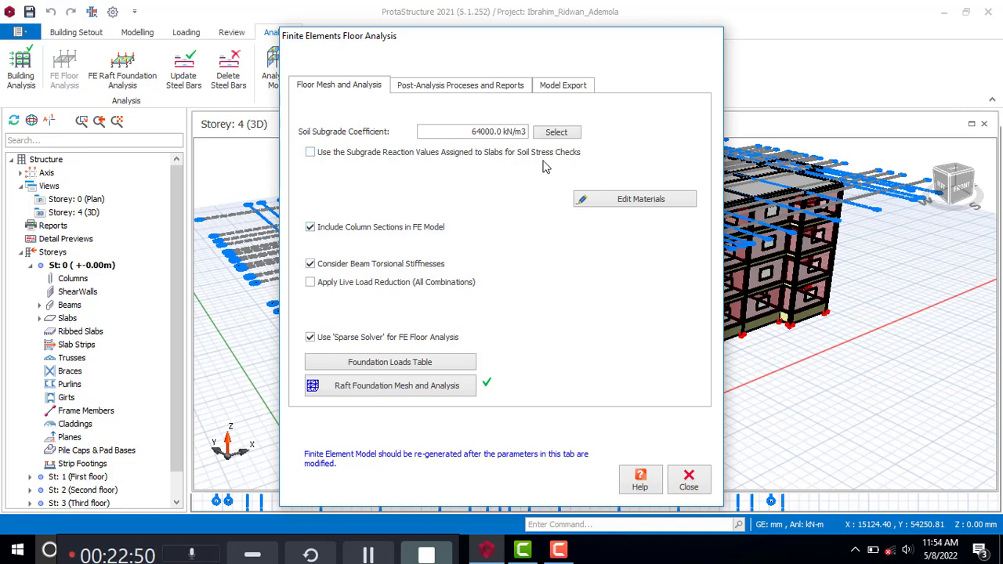
- Start the raft foundation mesh and analysis, replace the existing FE model and generate the new foundation model
click(338, 385)
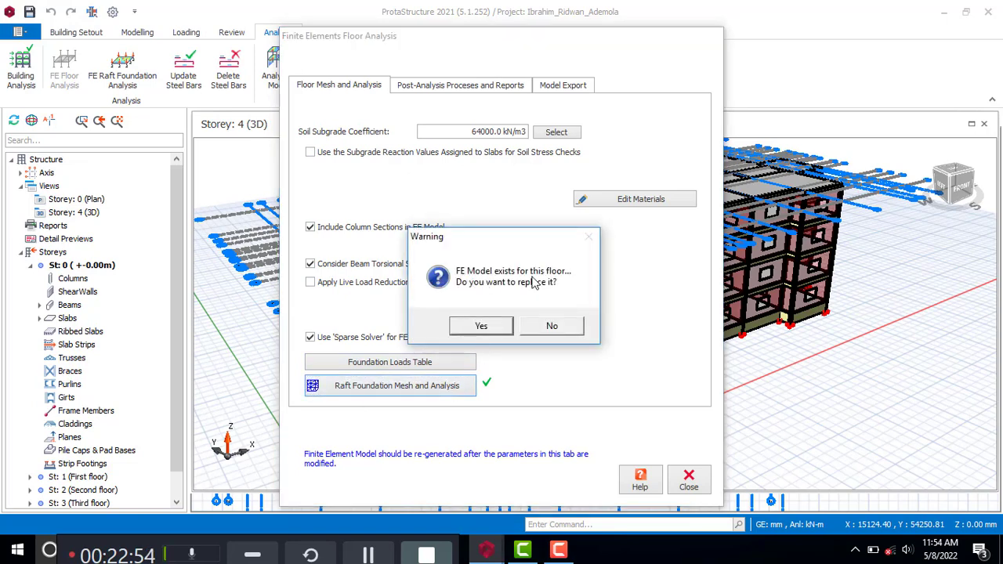
click(478, 325)
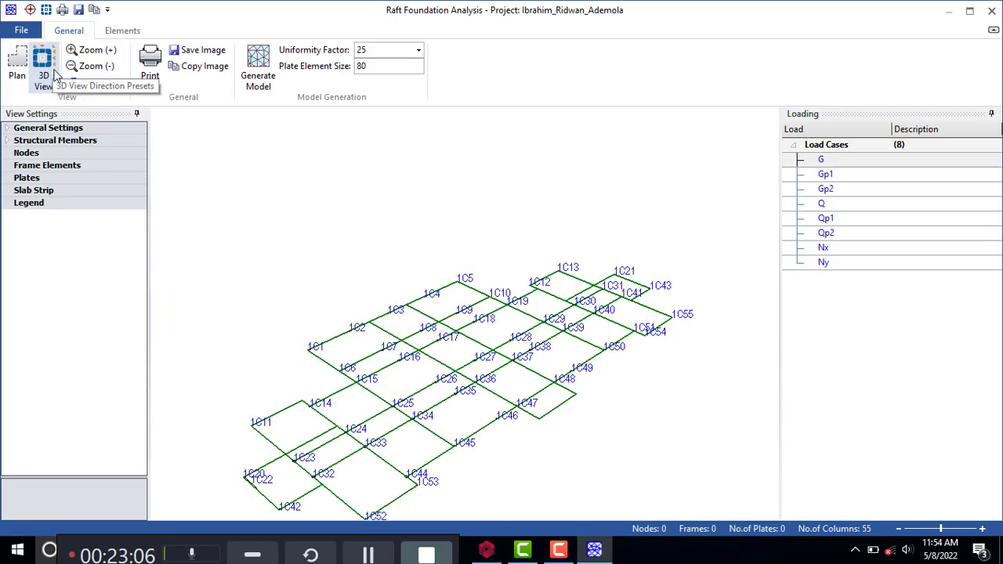
click(259, 77)
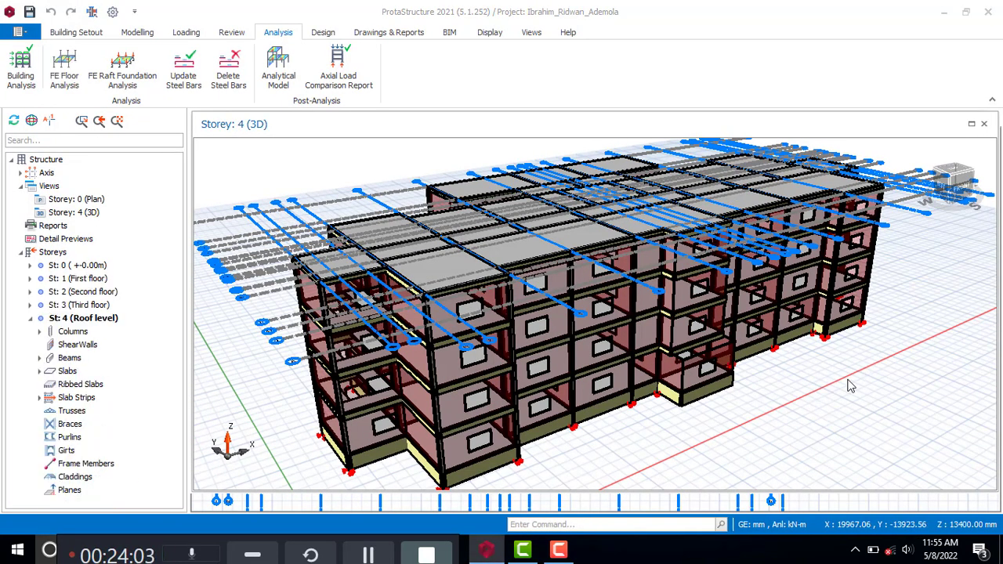
middle_drag(847, 379, 794, 373)
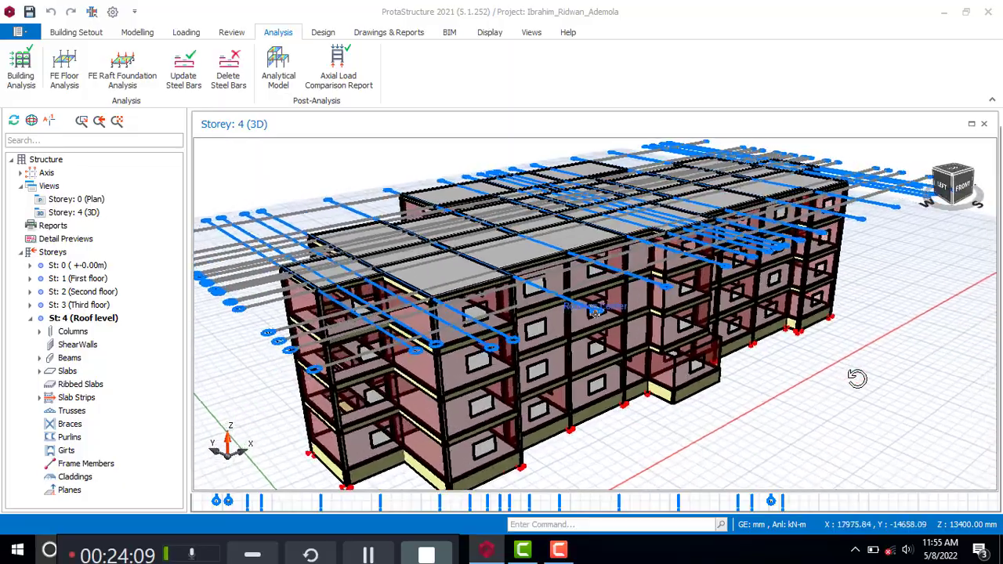
mouse_move(856, 378)
middle_down()
mouse_move(868, 378)
mouse_move(785, 379)
mouse_move(857, 381)
mouse_move(815, 384)
mouse_move(848, 382)
middle_up()
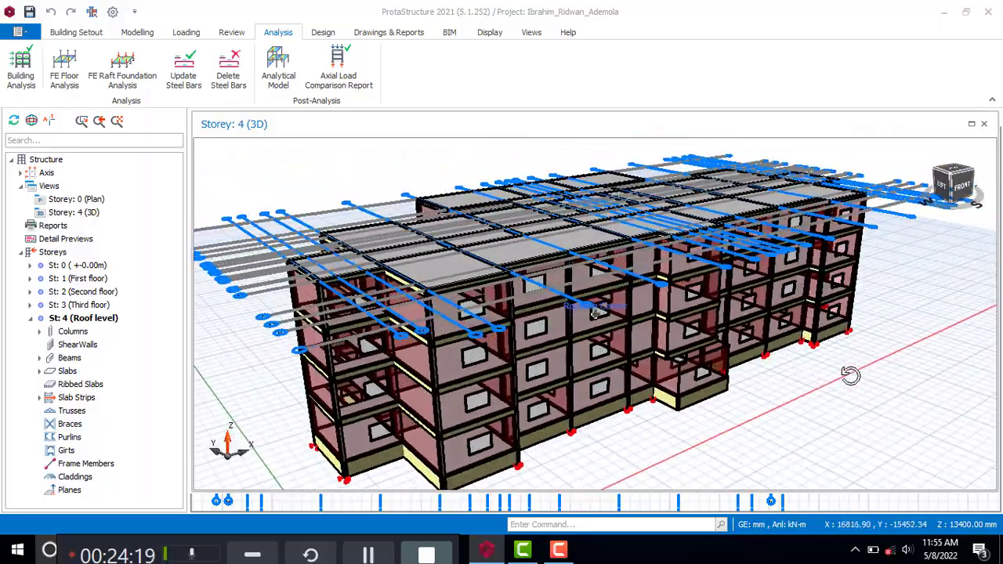
middle_drag(841, 375, 823, 375)
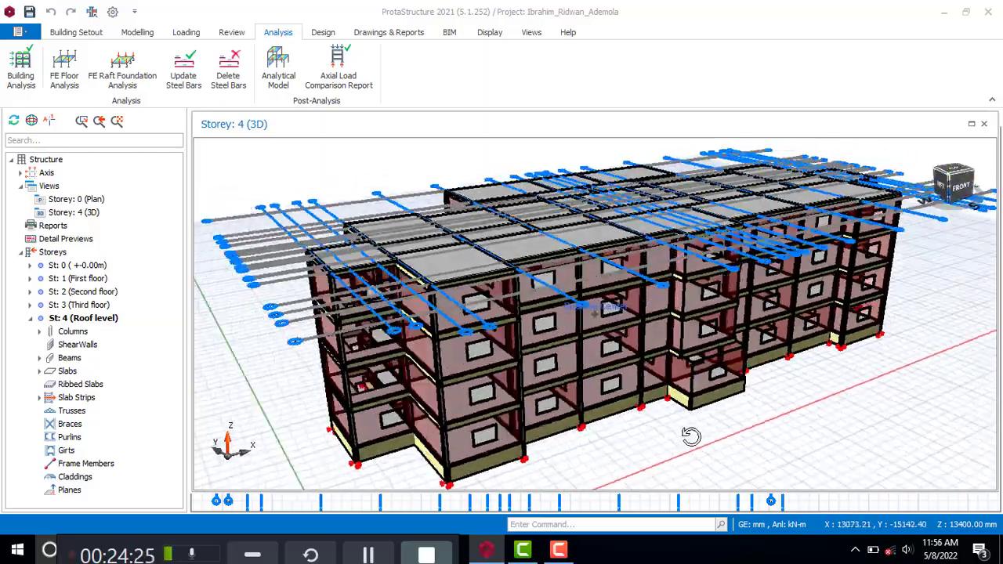